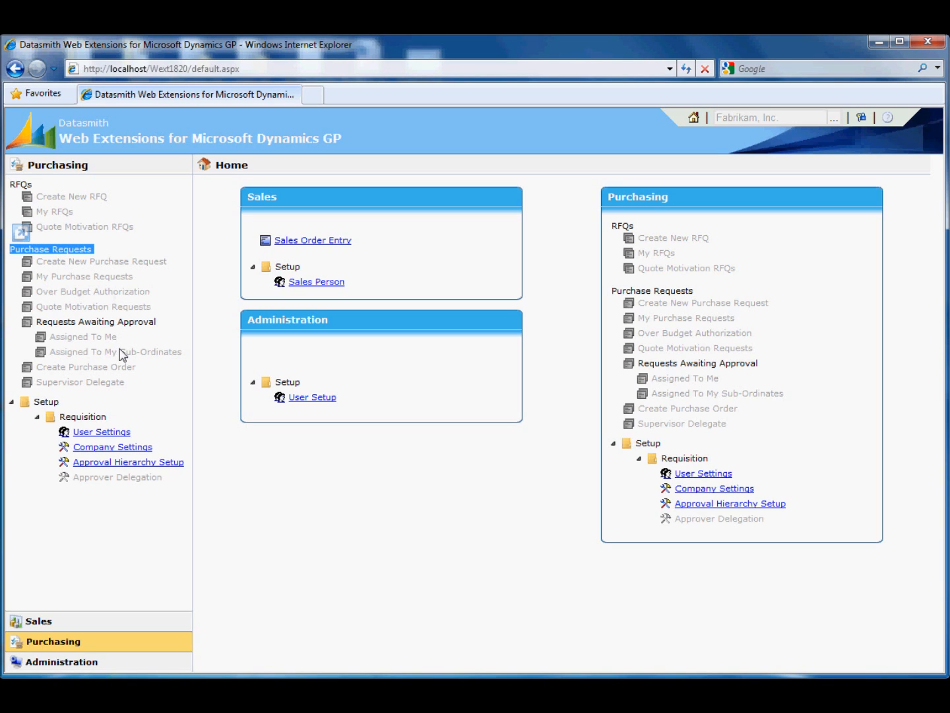
{"action": "double_click", "coordinate": [20, 186]}
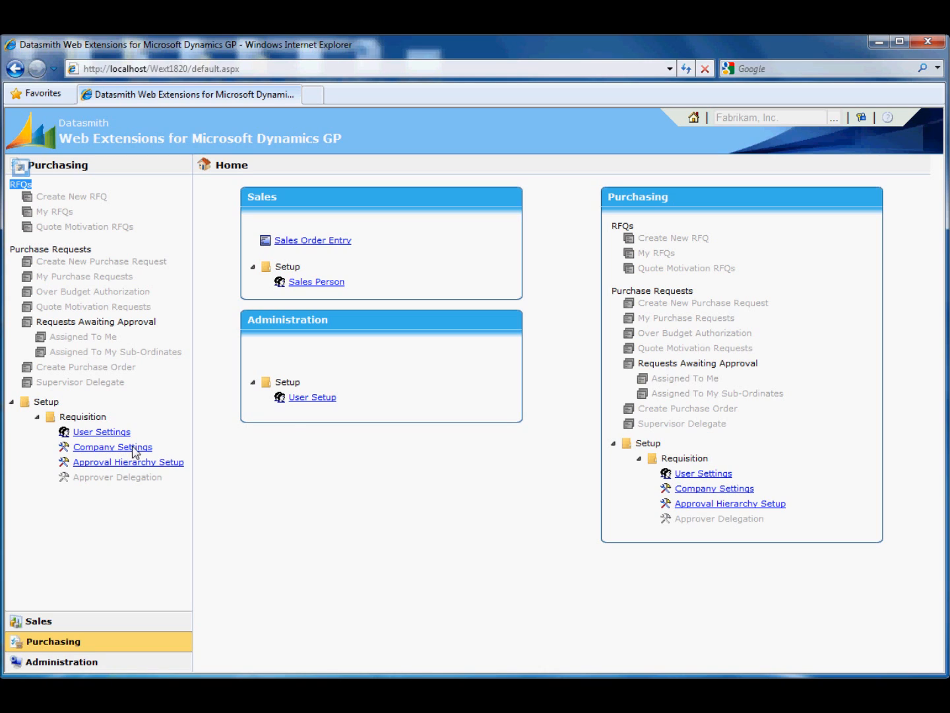
{"action": "left_click", "coordinate": [912, 145]}
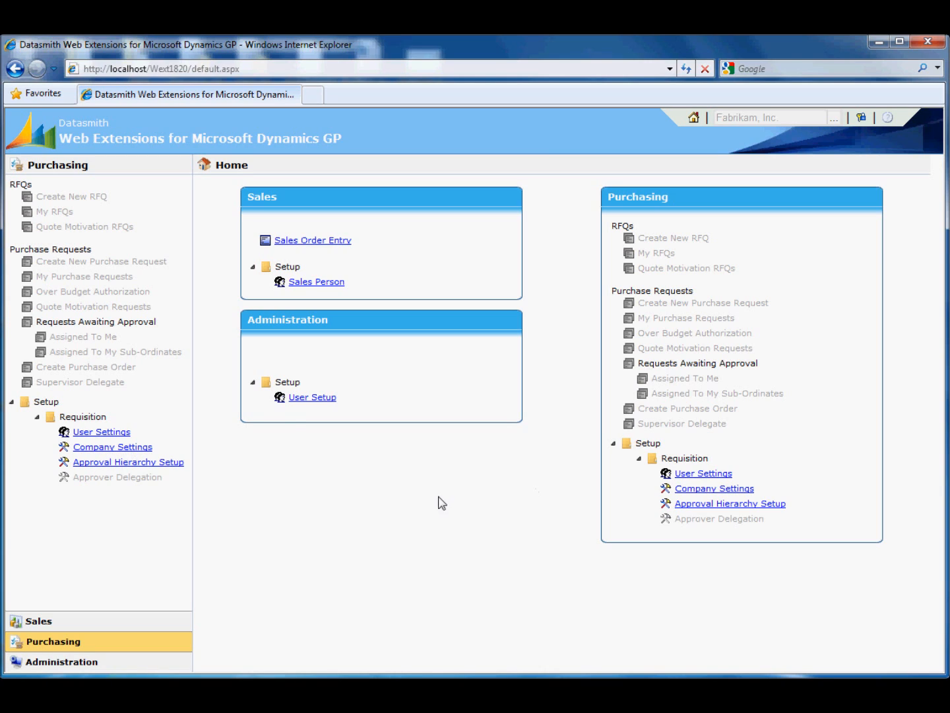
{"action": "double_click", "coordinate": [19, 187]}
{"action": "left_click", "coordinate": [247, 475]}
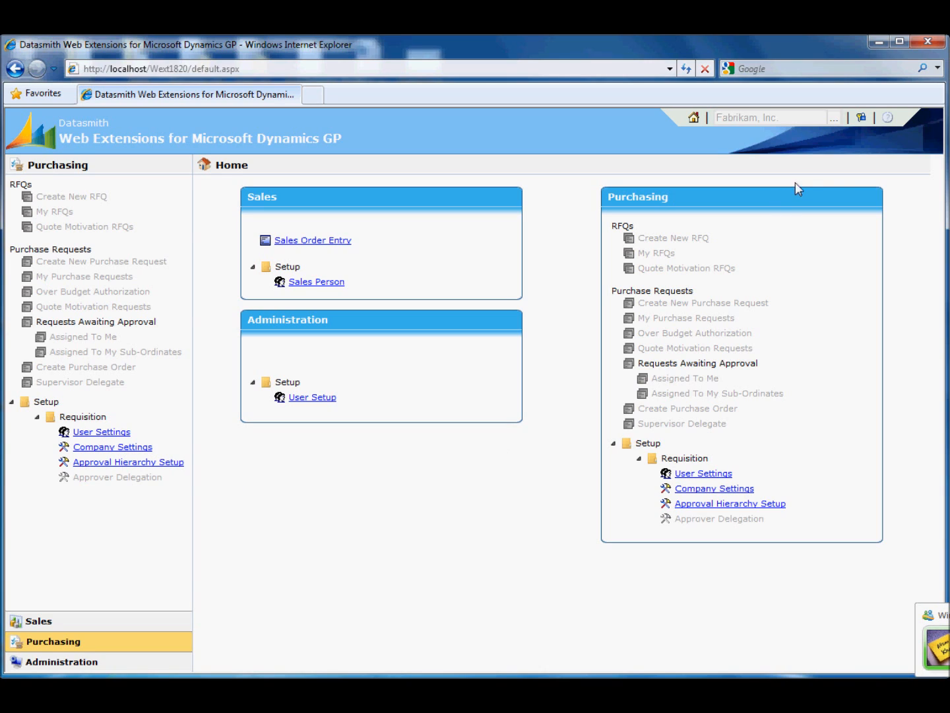
Log out and log back in as Creator1, entering the account password.
{"action": "left_click", "coordinate": [862, 118]}
{"action": "left_click", "coordinate": [879, 139]}
{"action": "type", "text": "Cre"}
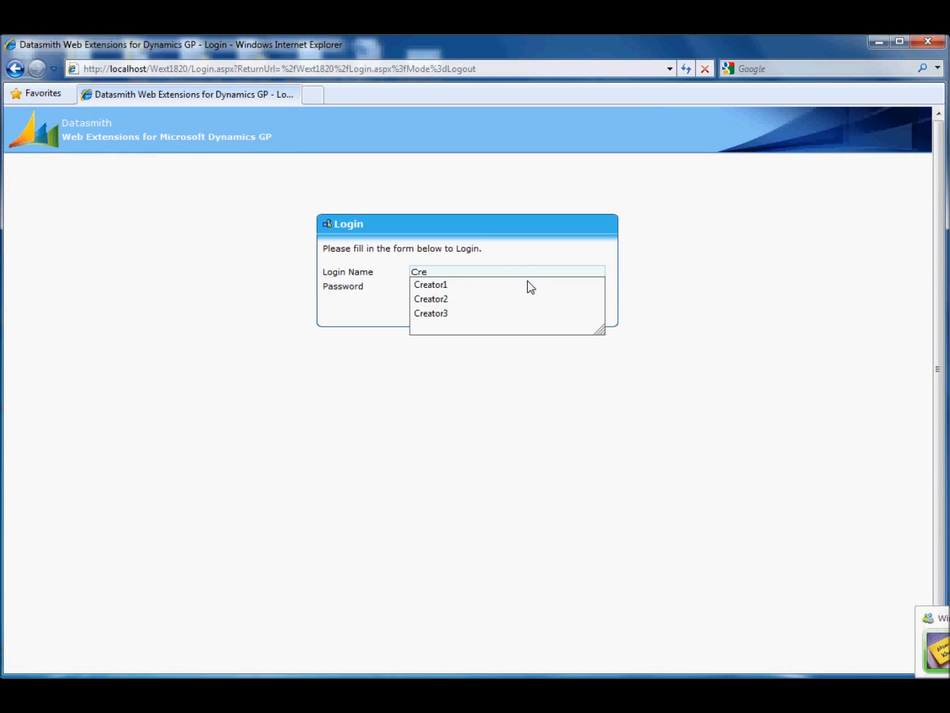
{"action": "key", "text": "Down"}
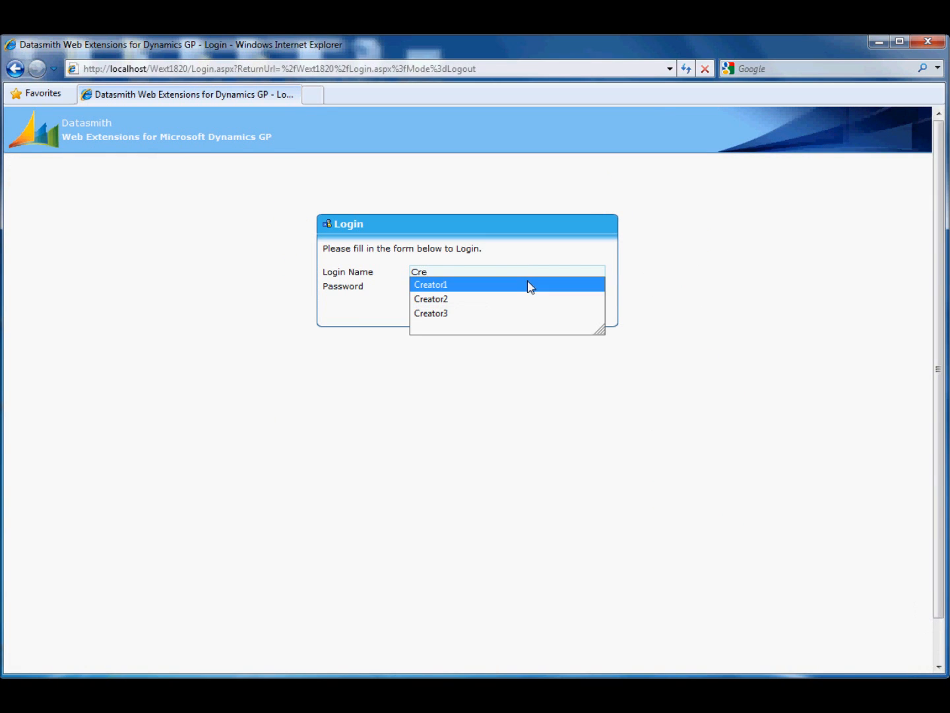
{"action": "key", "text": "Tab"}
{"action": "type", "text": "•"}
{"action": "key", "text": "Return"}
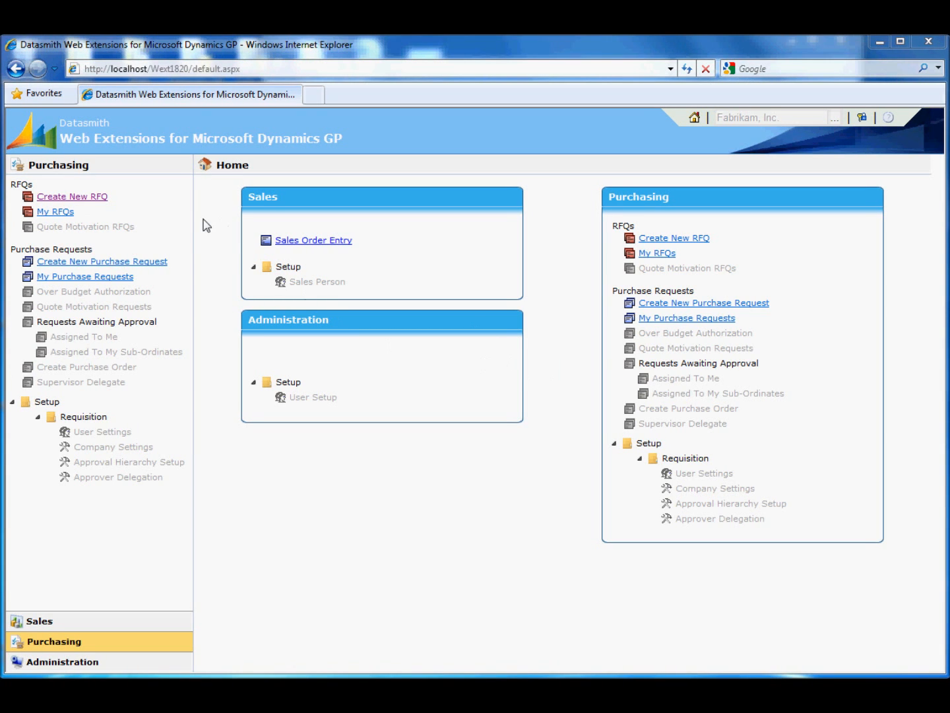
Start a new RFQ with requisition type Opex and the title RFQ No 1.
{"action": "left_click", "coordinate": [86, 197]}
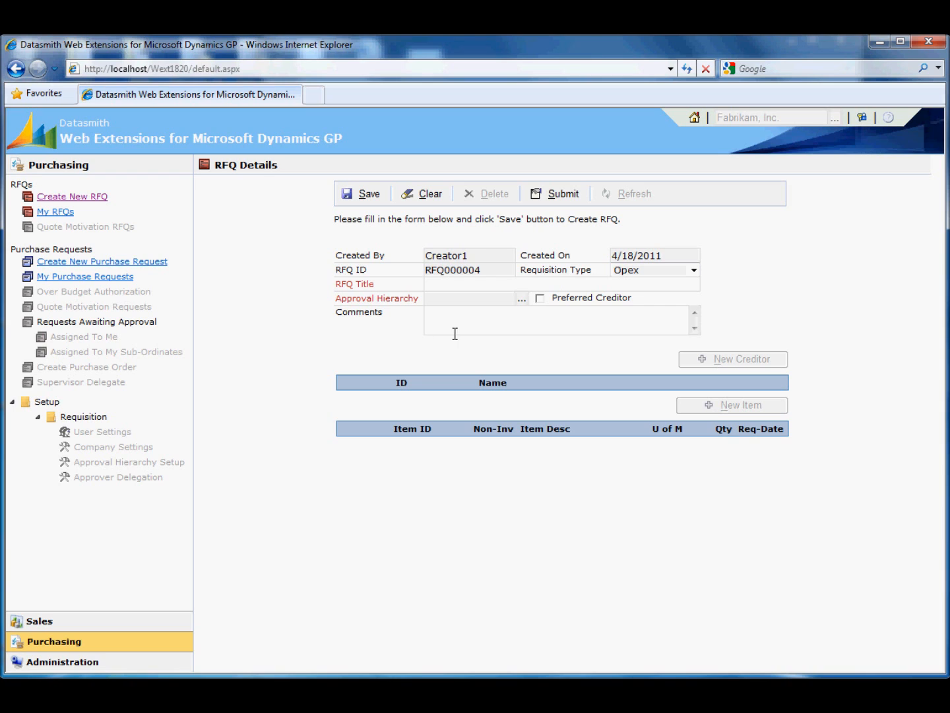
{"action": "left_click", "coordinate": [474, 284]}
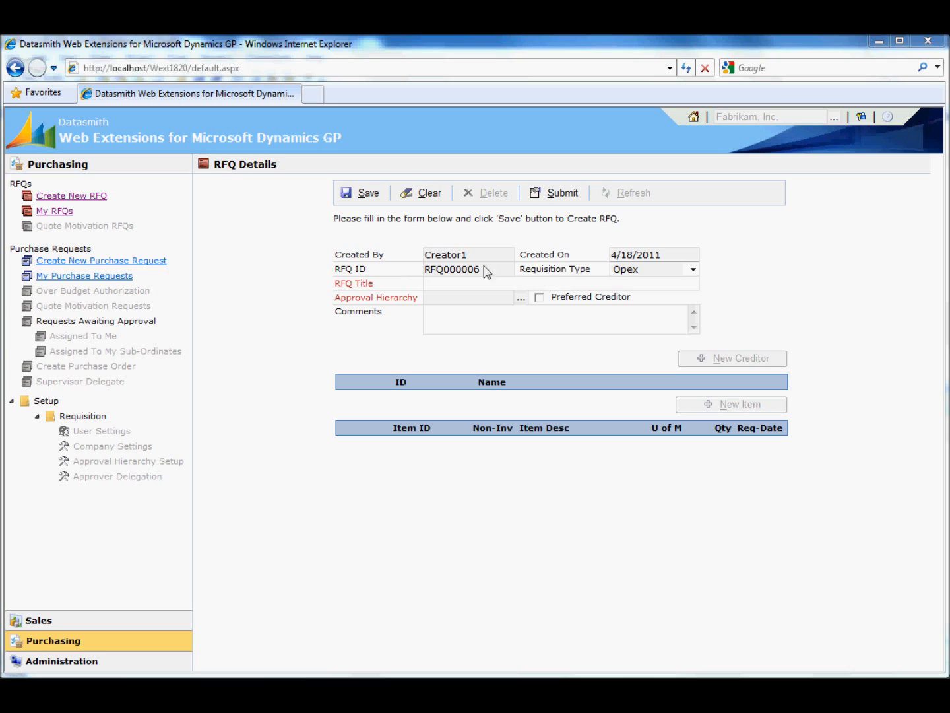
{"action": "left_click", "coordinate": [693, 270]}
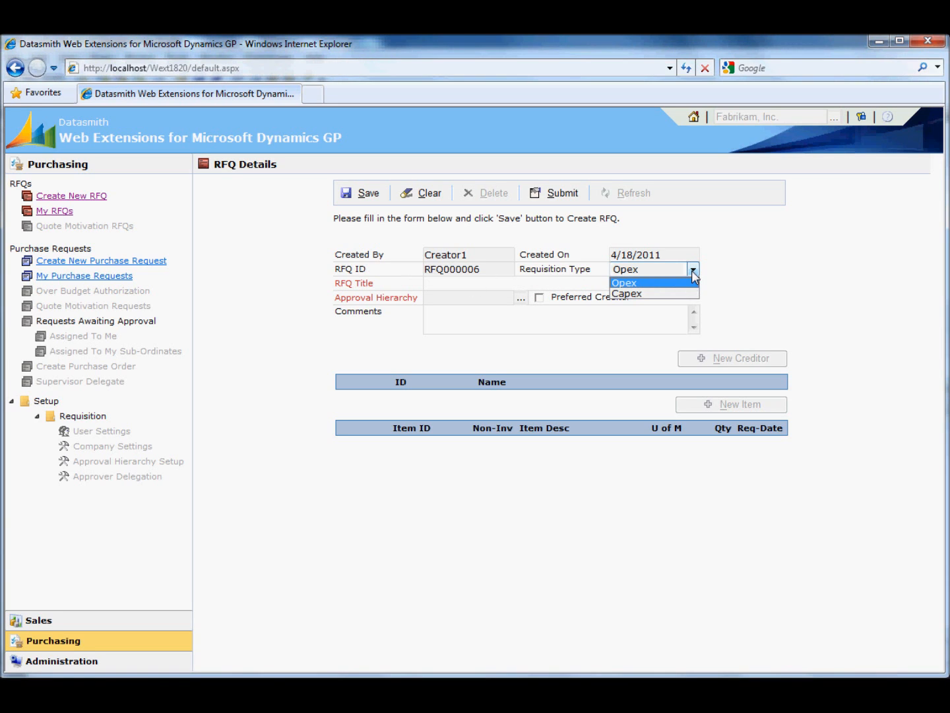
{"action": "left_click", "coordinate": [692, 271]}
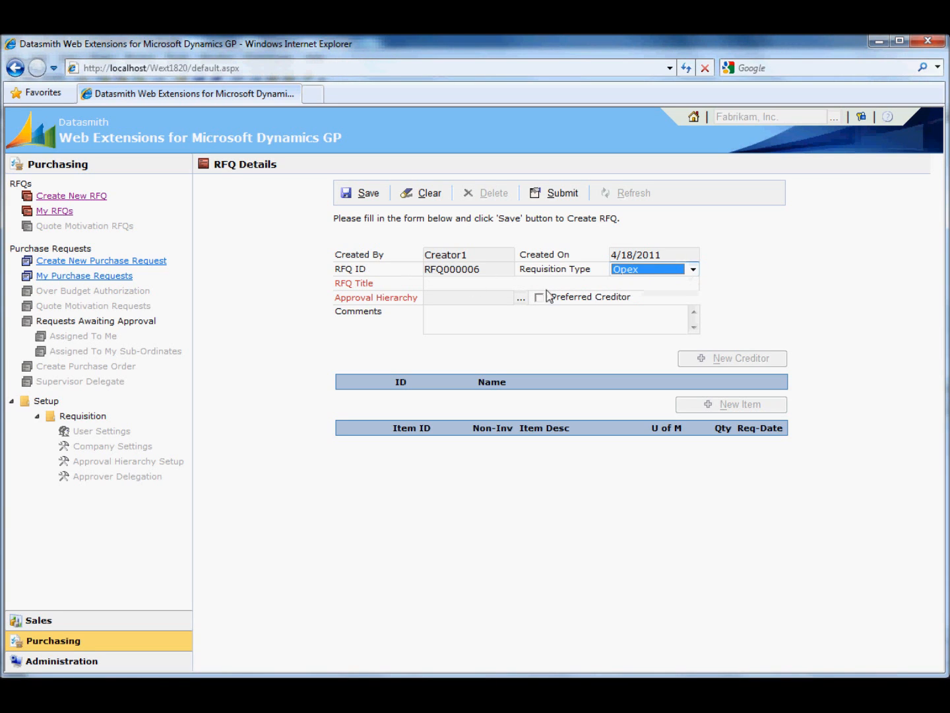
{"action": "left_click", "coordinate": [490, 282]}
{"action": "type", "text": "RFQ No 1"}
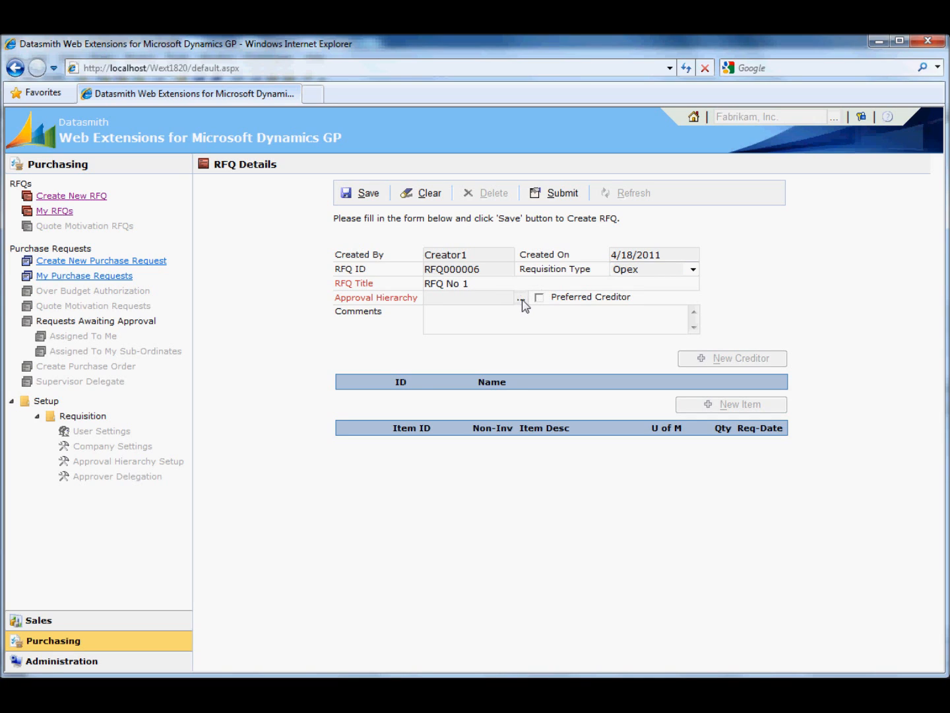
Assign approval hierarchy A1 to the RFQ.
{"action": "left_click", "coordinate": [520, 298]}
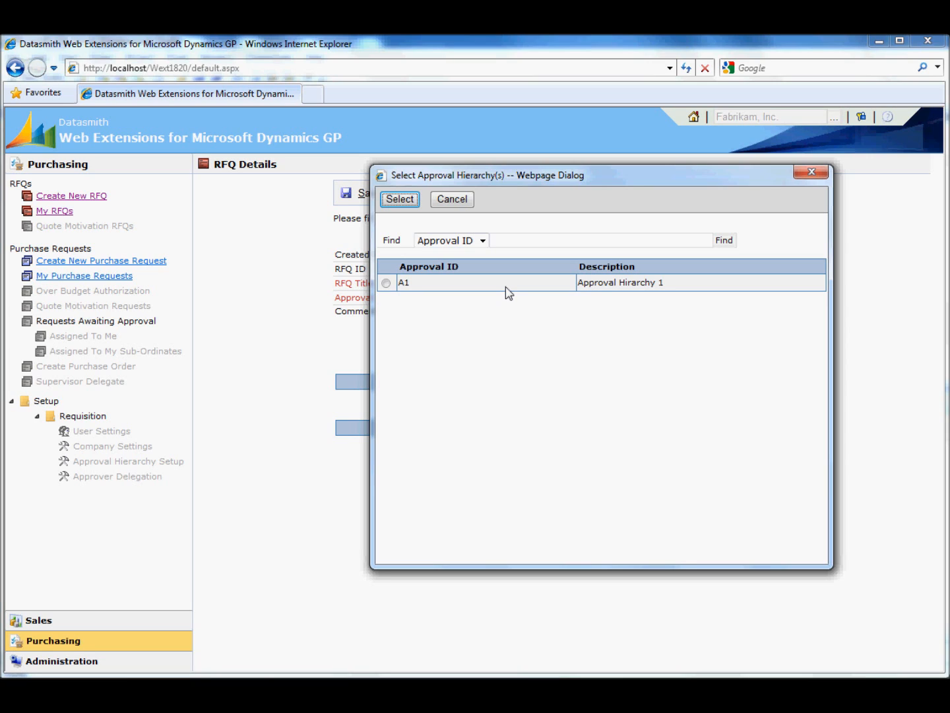
{"action": "double_click", "coordinate": [505, 287]}
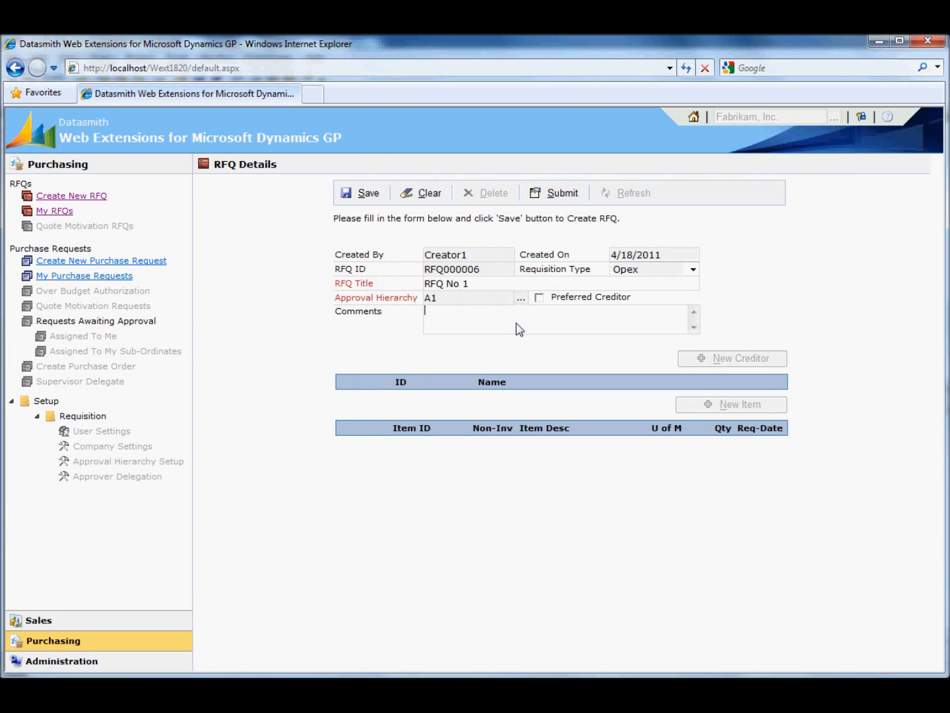
Add the comment 'RFQ No One.' and save the RFQ.
{"action": "type", "text": "RFQ No One."}
{"action": "left_click", "coordinate": [360, 202]}
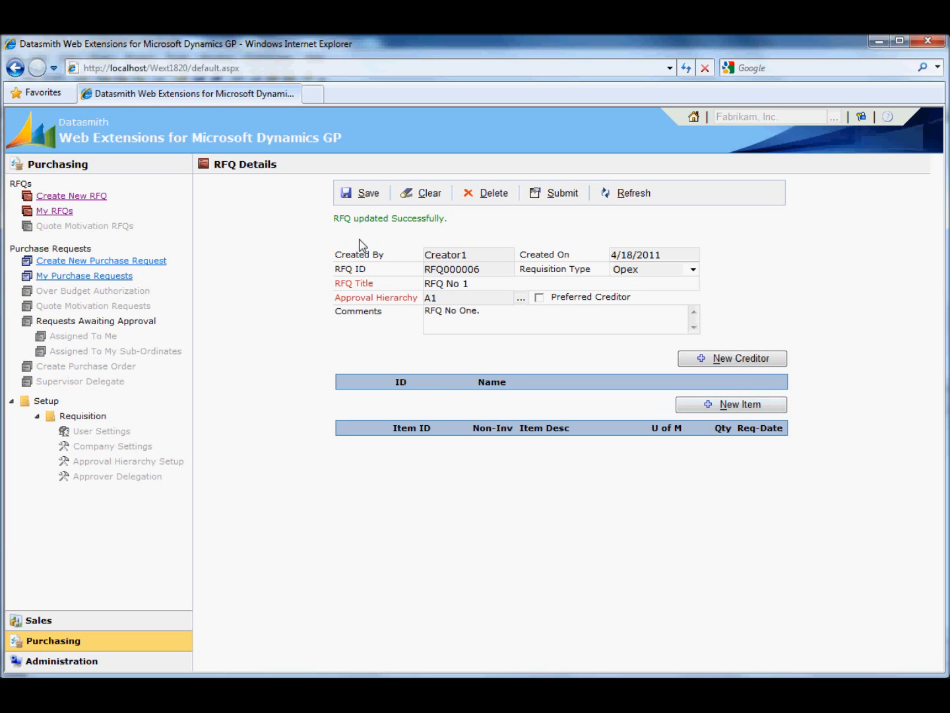
Mark the RFQ as Preferred Creditor and save it.
{"action": "double_click", "coordinate": [431, 271]}
{"action": "left_click", "coordinate": [487, 325]}
{"action": "left_click", "coordinate": [539, 298]}
{"action": "left_click", "coordinate": [367, 198]}
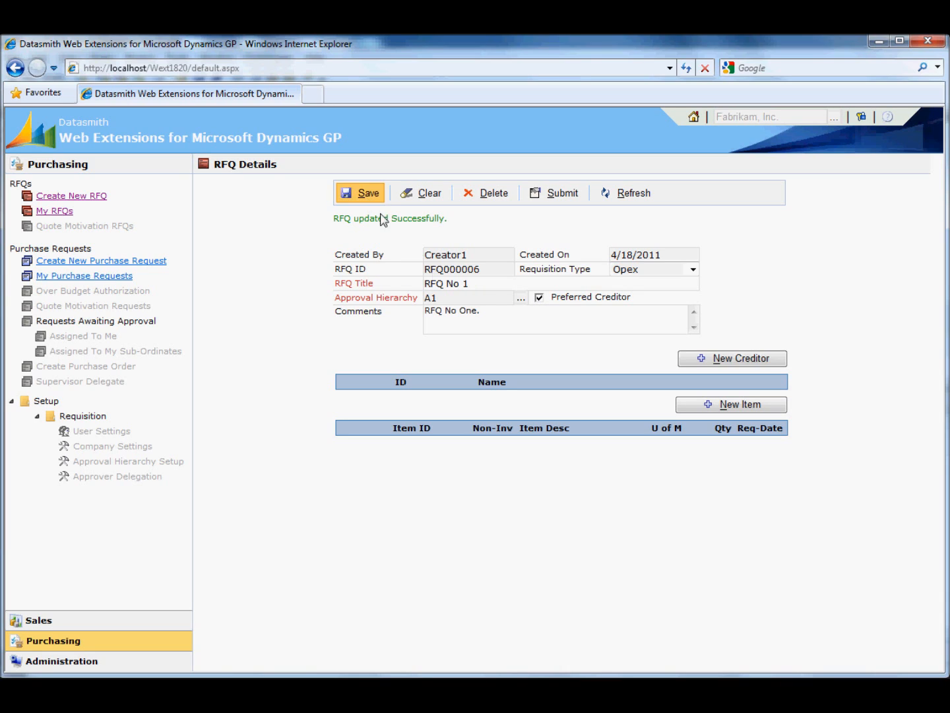
Add a new creditor to the RFQ and choose Associated Insurance Inc. as the creditor.
{"action": "left_click", "coordinate": [746, 363]}
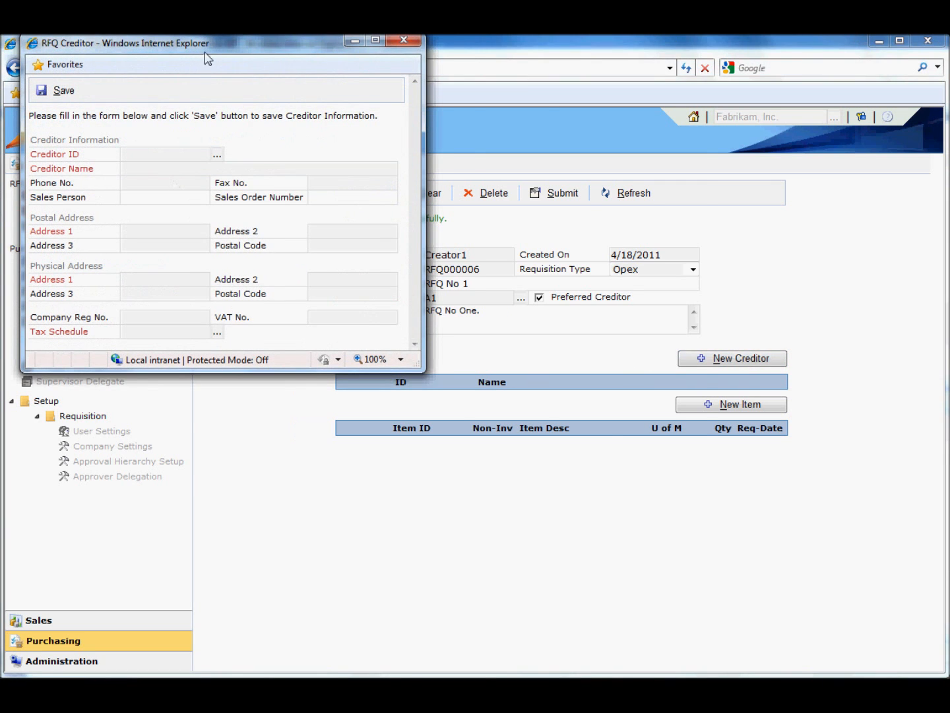
{"action": "left_click_drag", "start_coordinate": [197, 47], "coordinate": [470, 173]}
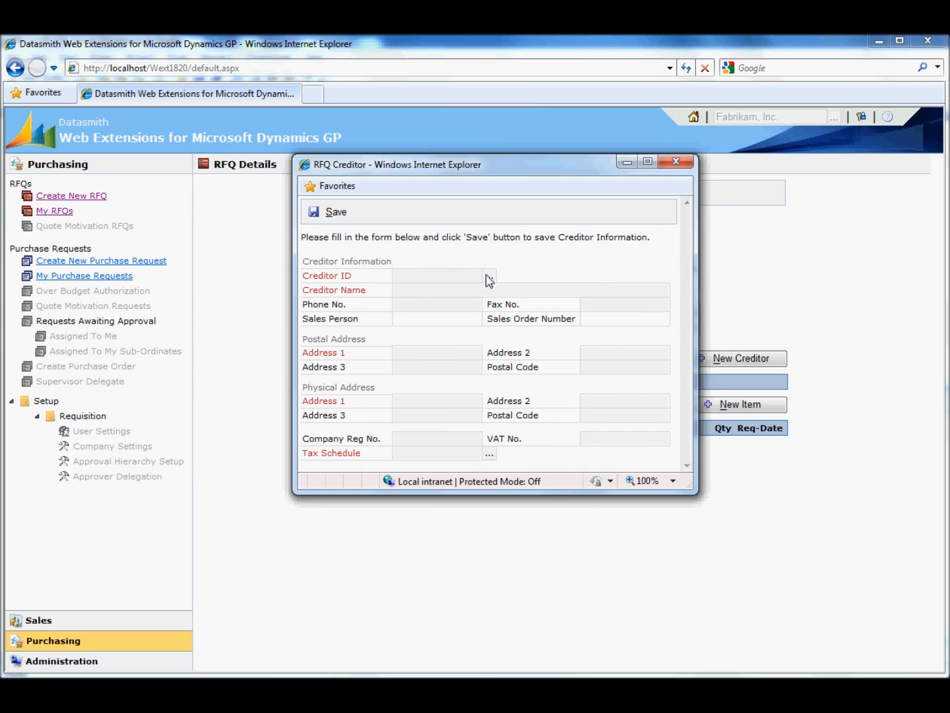
{"action": "left_click", "coordinate": [489, 276]}
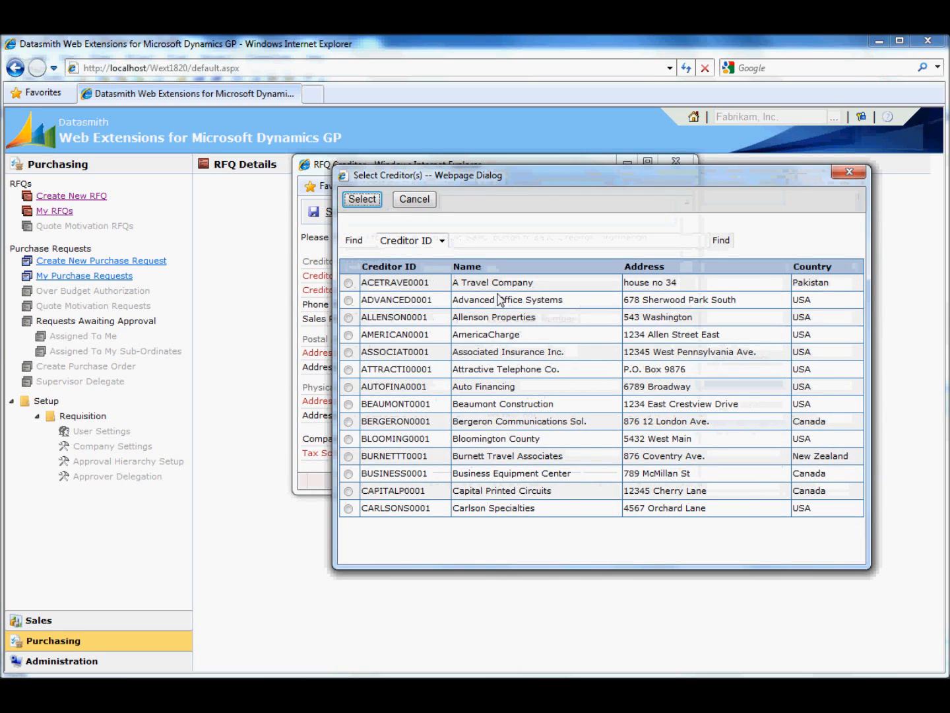
{"action": "double_click", "coordinate": [498, 300]}
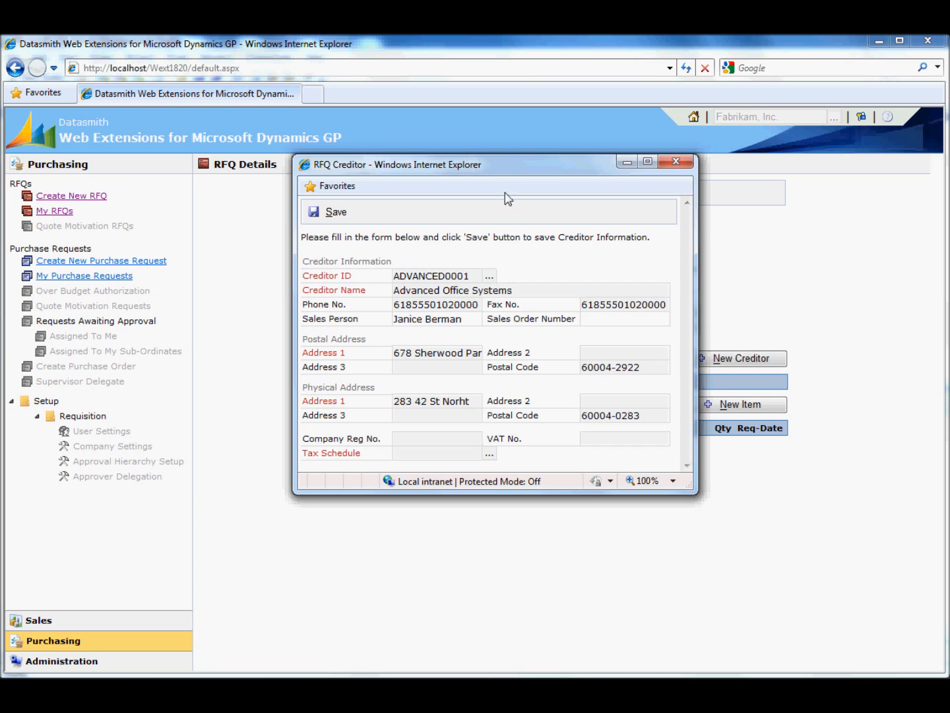
{"action": "left_click_drag", "start_coordinate": [500, 165], "coordinate": [412, 178]}
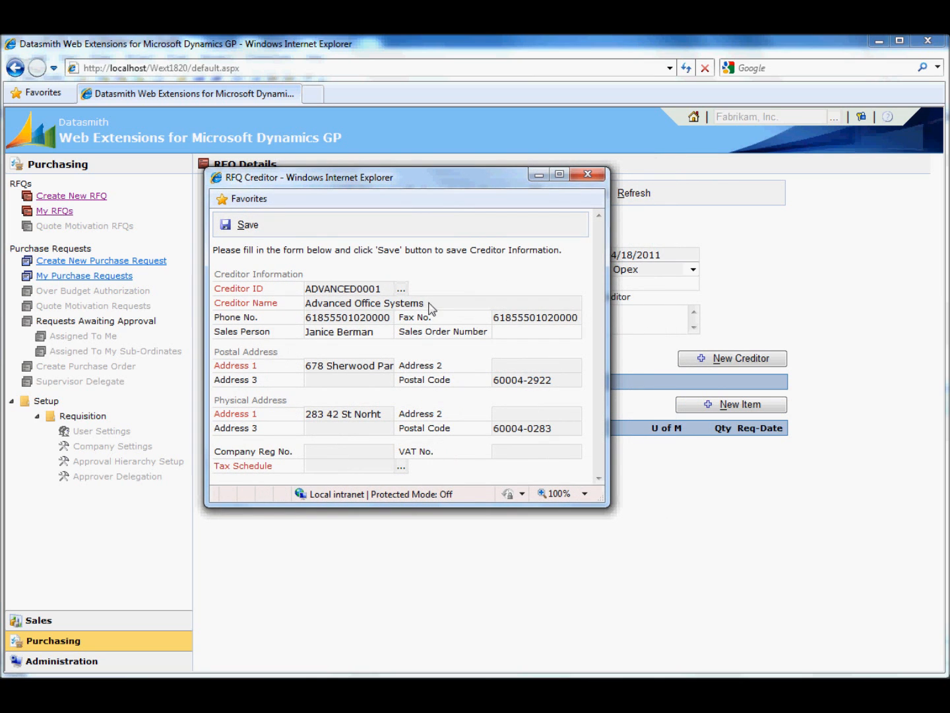
{"action": "left_click_drag", "start_coordinate": [451, 184], "coordinate": [568, 204]}
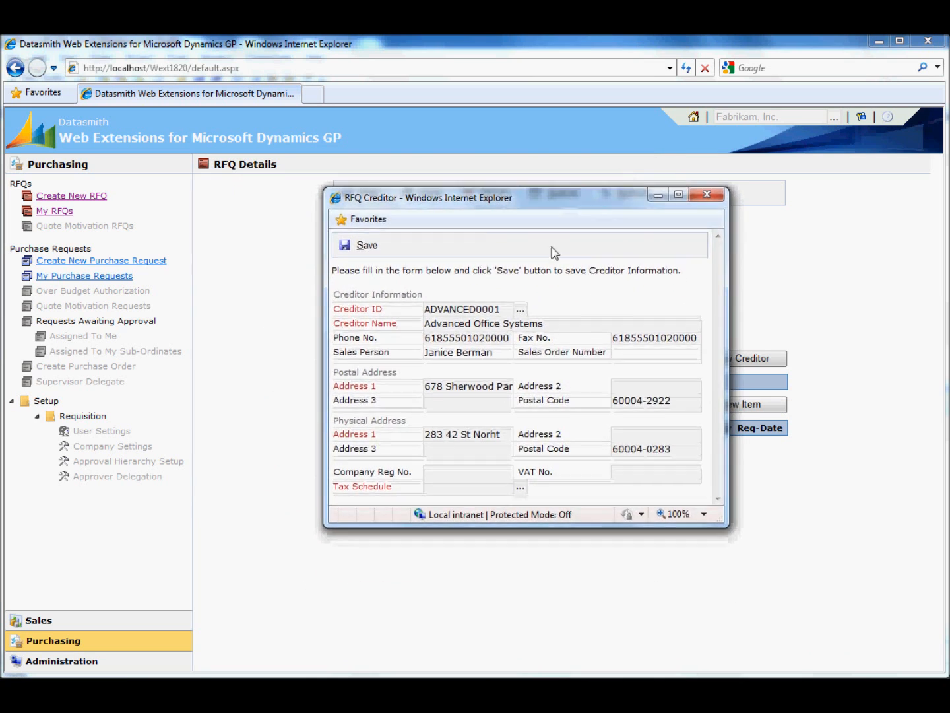
{"action": "left_click", "coordinate": [519, 310]}
{"action": "double_click", "coordinate": [615, 394]}
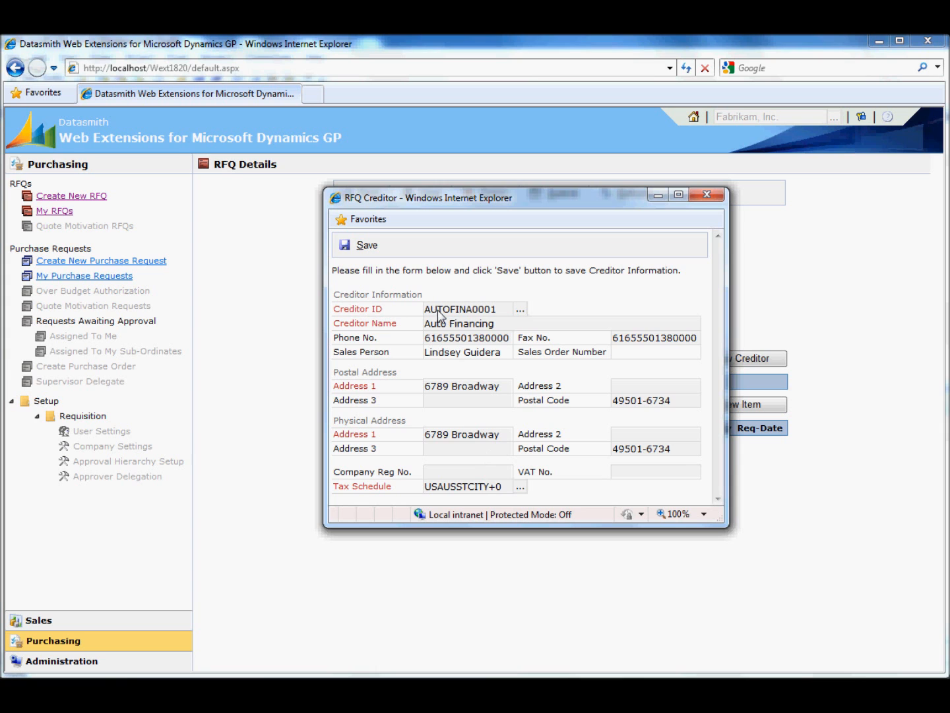
{"action": "left_click", "coordinate": [520, 309]}
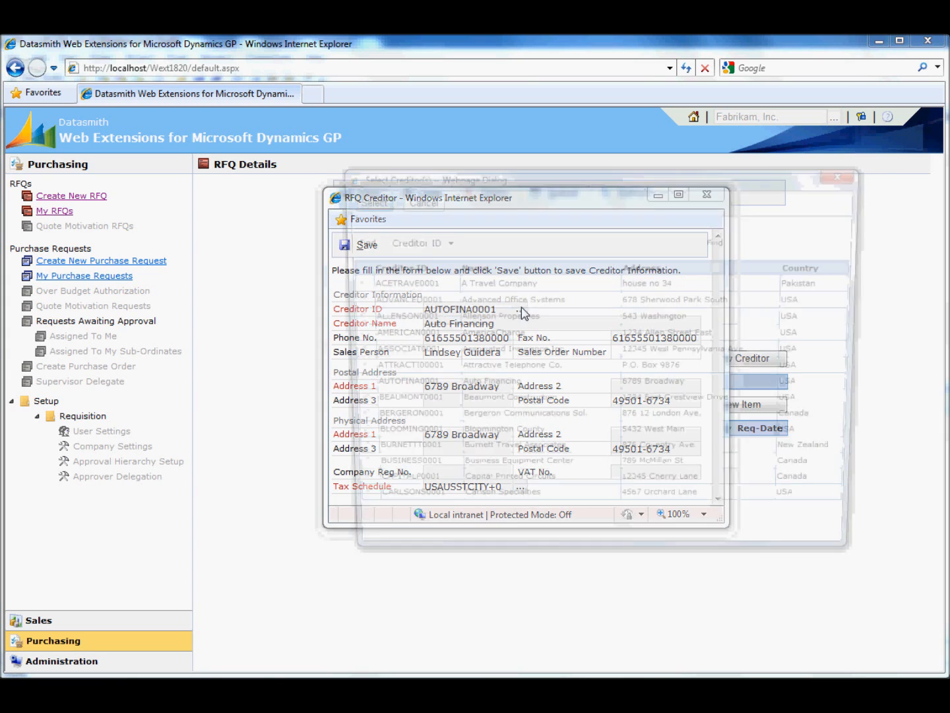
{"action": "left_click", "coordinate": [533, 352]}
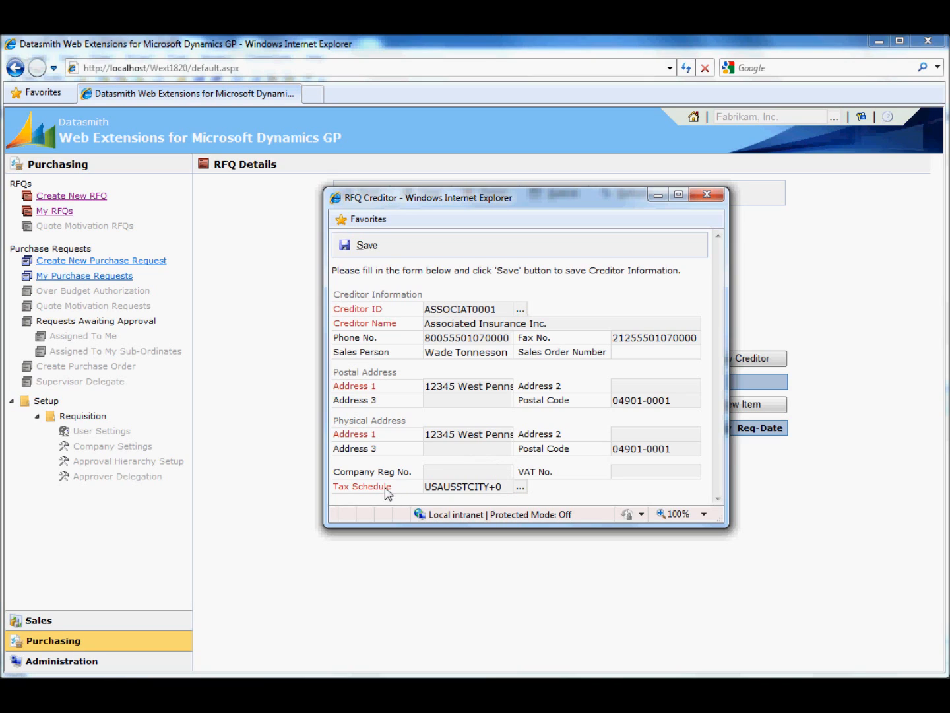
Set the creditor's tax schedule to CANGSTINC+7 and save the creditor.
{"action": "left_click", "coordinate": [520, 487]}
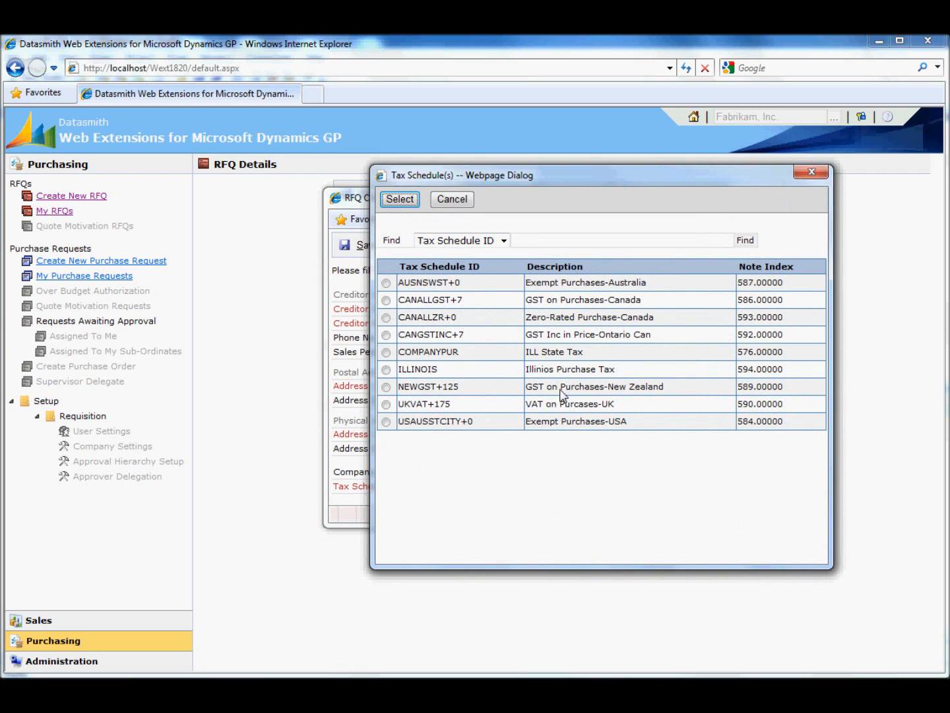
{"action": "double_click", "coordinate": [545, 334]}
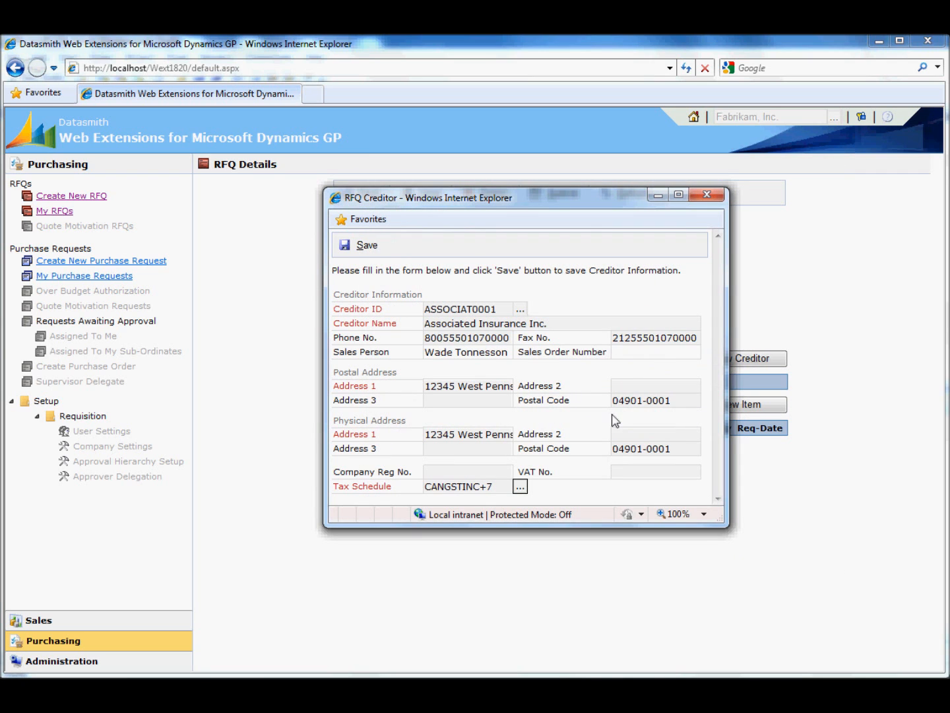
{"action": "left_click", "coordinate": [365, 246]}
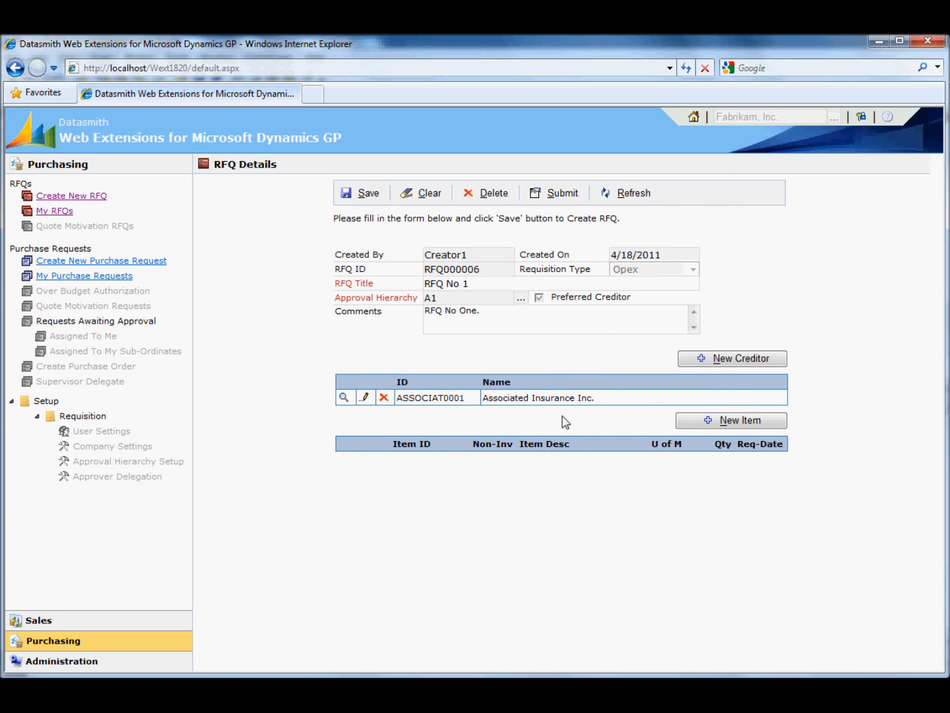
Add Business Equipment Center as a second creditor and save it.
{"action": "left_click", "coordinate": [750, 360]}
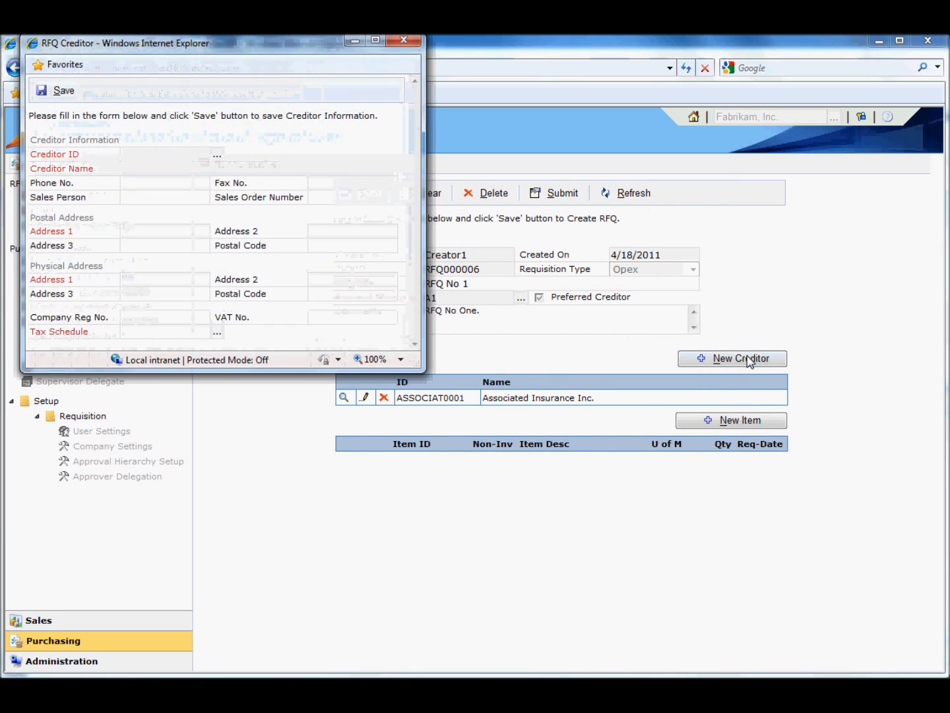
{"action": "left_click", "coordinate": [218, 156]}
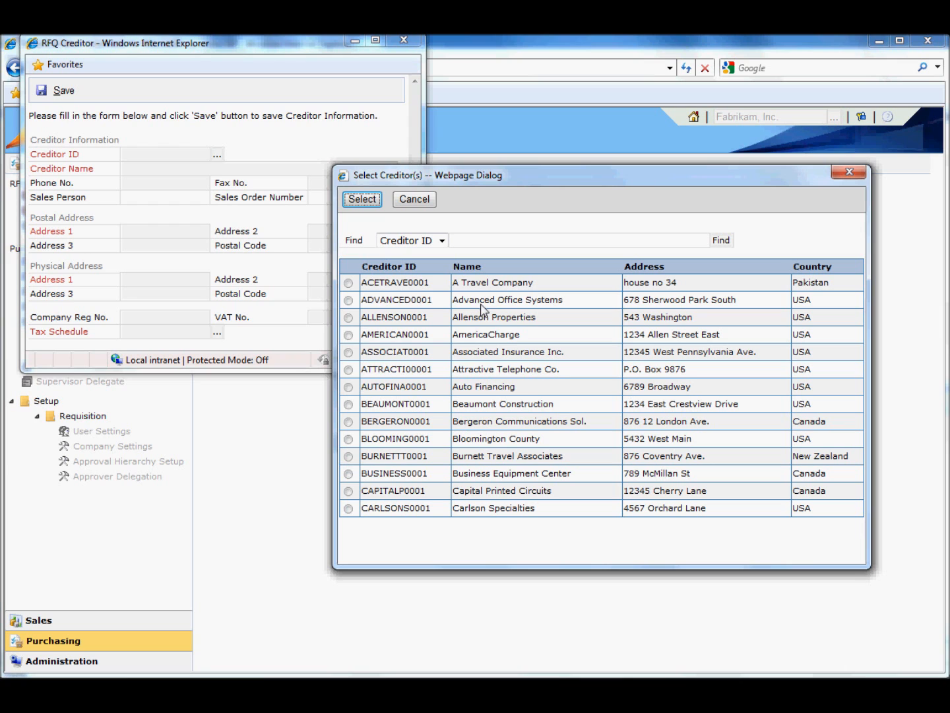
{"action": "double_click", "coordinate": [511, 472]}
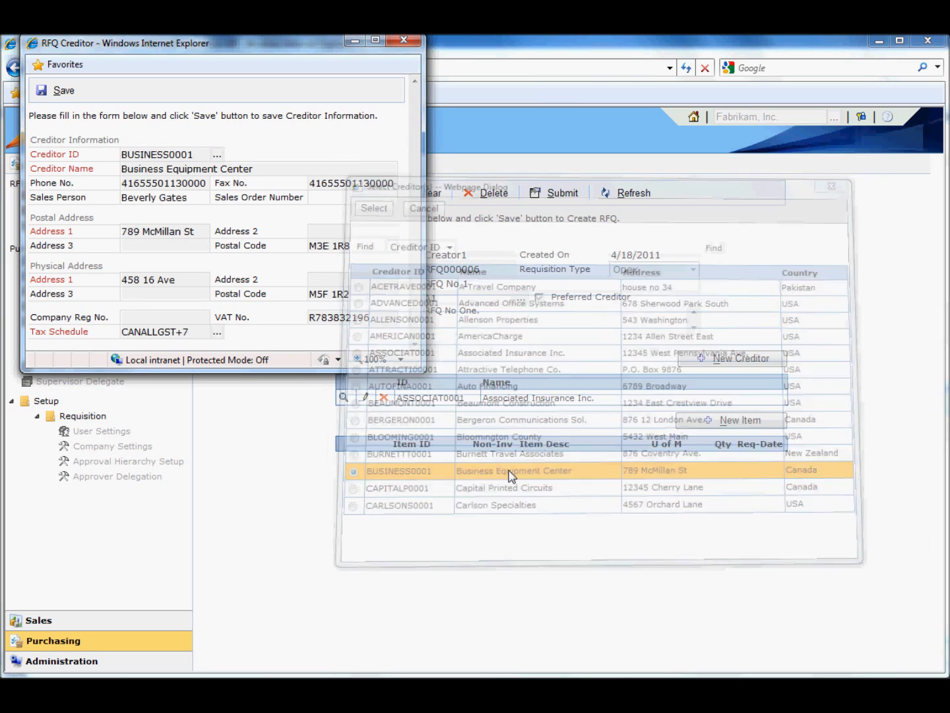
{"action": "left_click", "coordinate": [59, 91]}
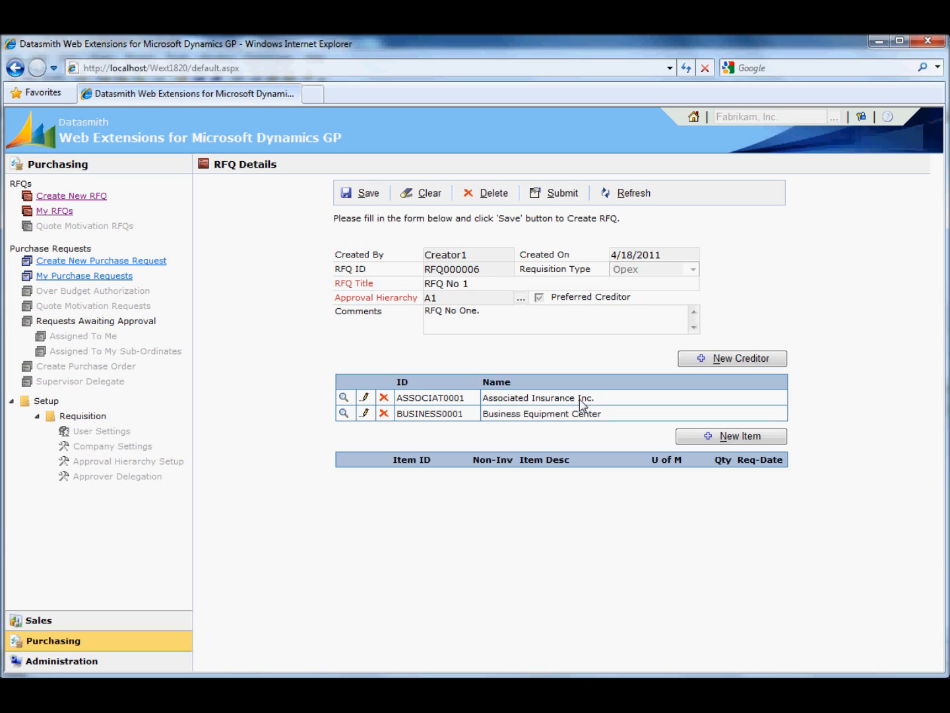
Add item 100XLG to the RFQ with the comment Test and save the item.
{"action": "left_click", "coordinate": [726, 436]}
{"action": "left_click_drag", "start_coordinate": [202, 45], "coordinate": [559, 169]}
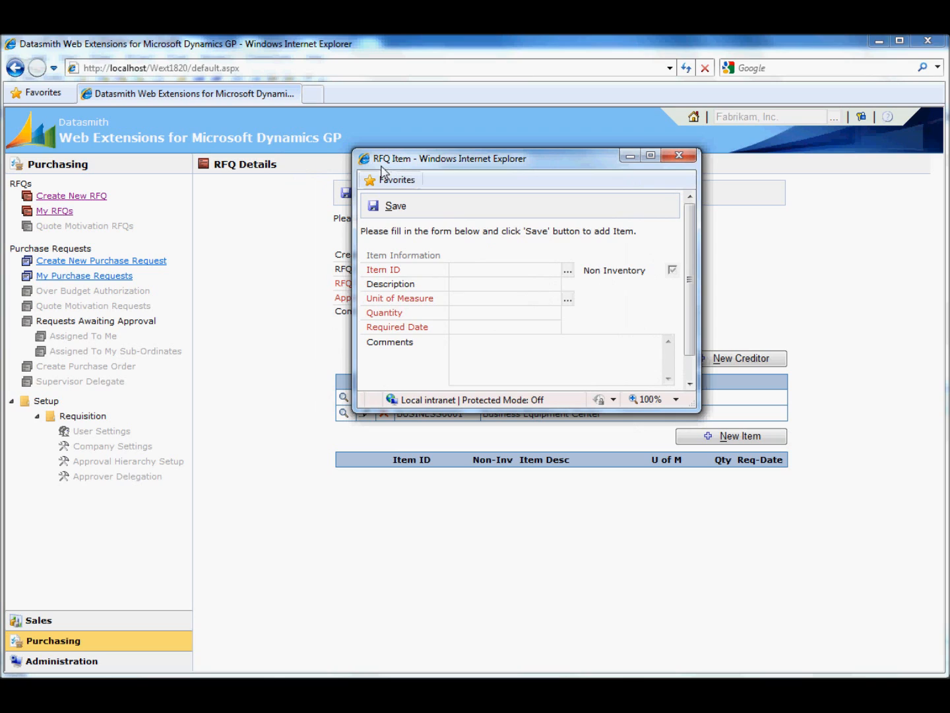
{"action": "left_click", "coordinate": [479, 274]}
{"action": "left_click", "coordinate": [569, 272]}
{"action": "left_click", "coordinate": [526, 320]}
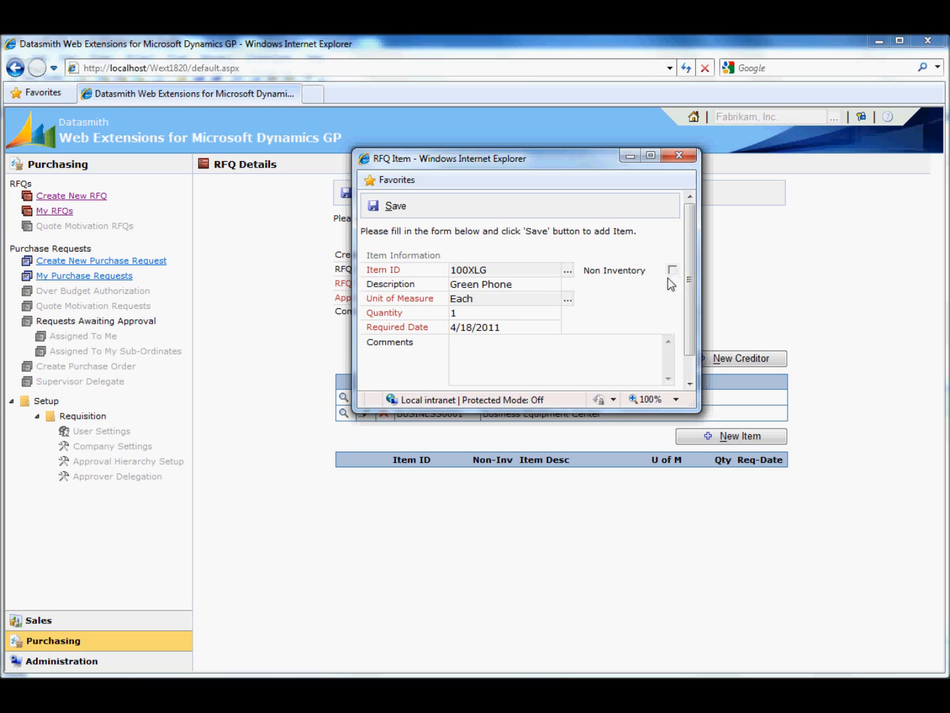
{"action": "left_click", "coordinate": [503, 366]}
{"action": "type", "text": "Test"}
{"action": "left_click", "coordinate": [390, 205]}
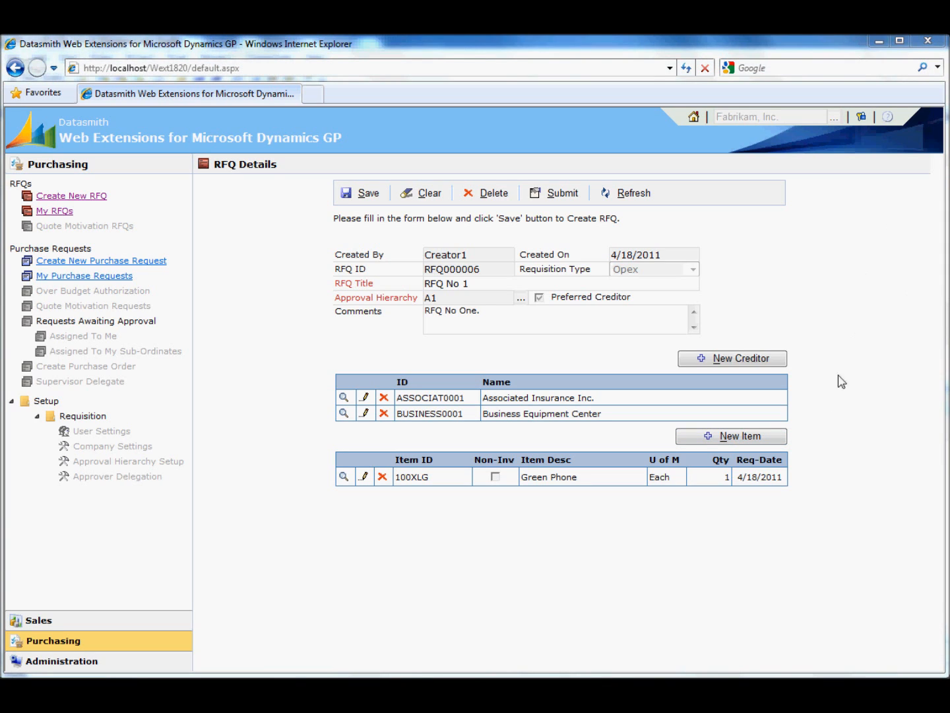
Add a new item to the RFQ with item ID NON1 and description Non Inventory Item 1.
{"action": "left_click", "coordinate": [703, 443]}
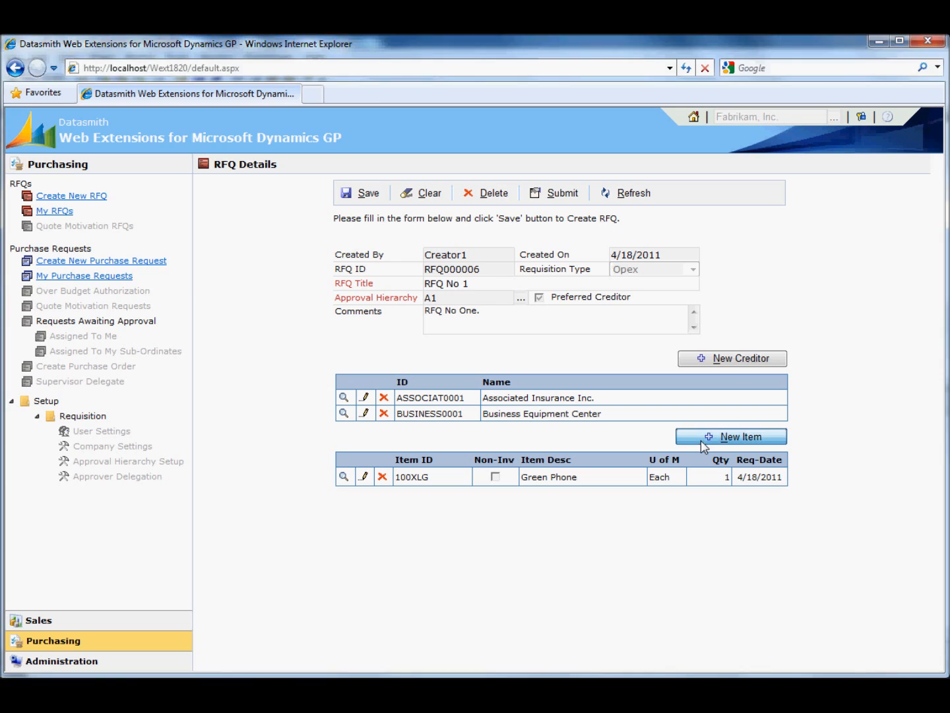
{"action": "left_click", "coordinate": [185, 156]}
{"action": "type", "text": "NON1"}
{"action": "key", "text": "Tab"}
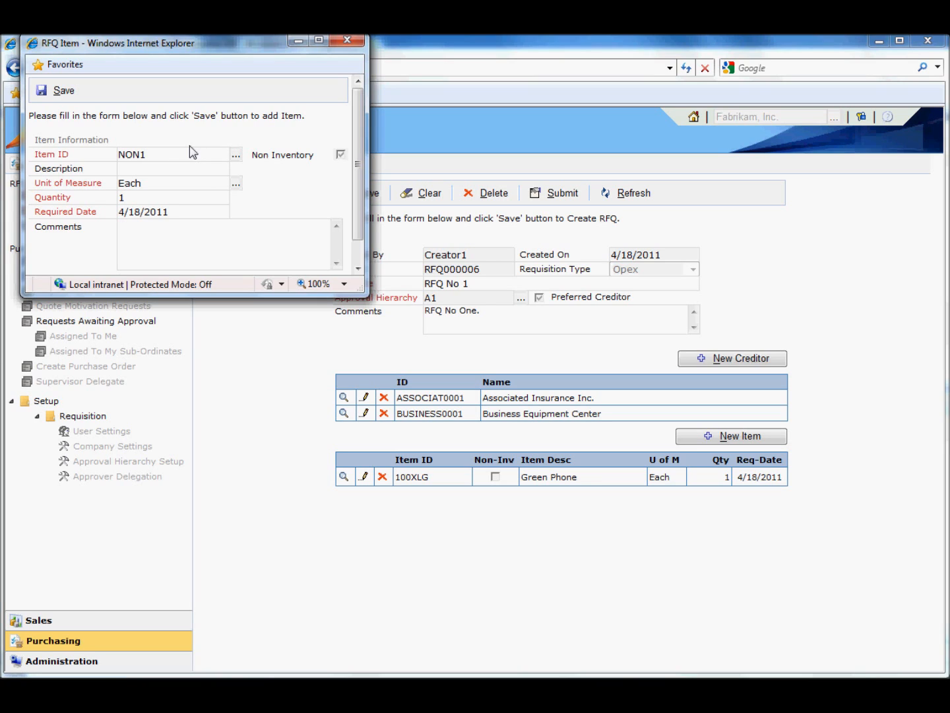
{"action": "left_click", "coordinate": [193, 170]}
{"action": "type", "text": "Non Inventory Item No 1"}
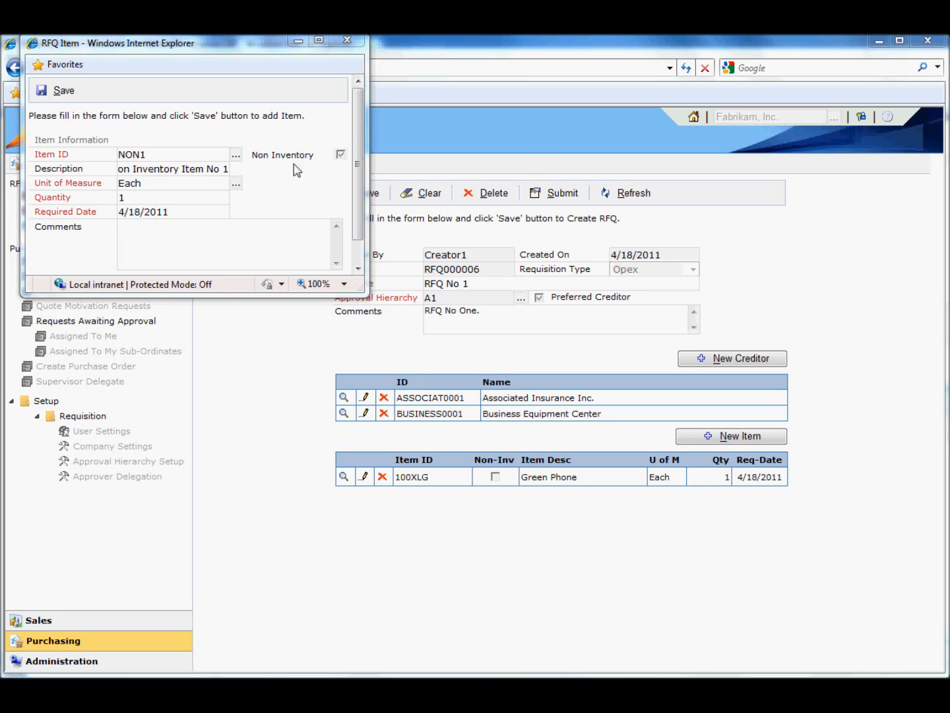
{"action": "left_click", "coordinate": [212, 169]}
{"action": "key", "text": "Delete"}
{"action": "key", "text": "Delete"}
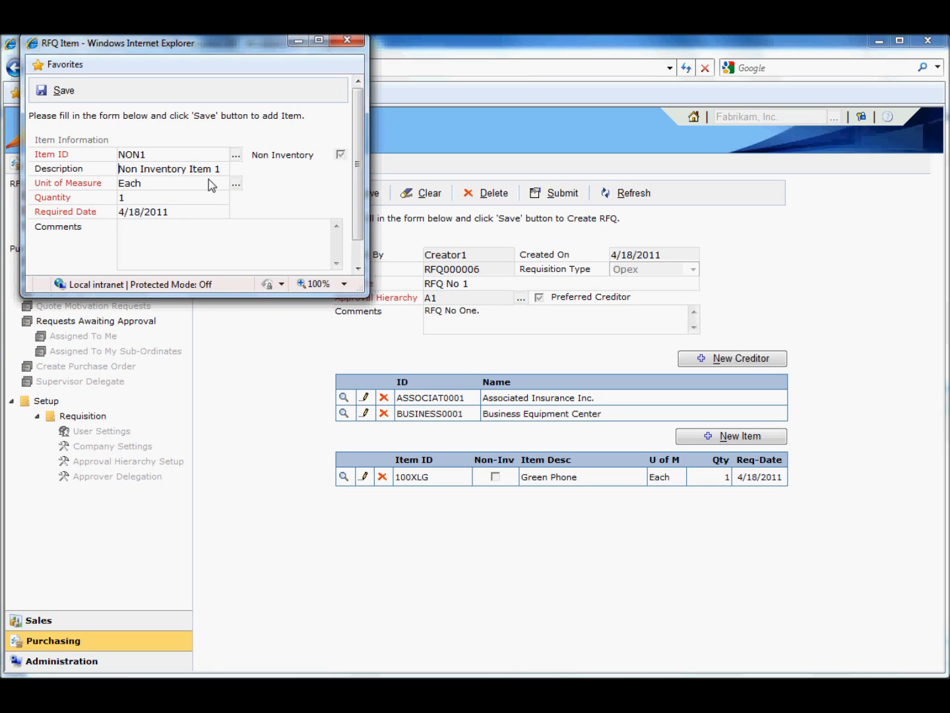
Paste the description into the item's comments and save the item.
{"action": "key", "text": "ctrl+a"}
{"action": "key", "text": "ctrl+c"}
{"action": "left_click", "coordinate": [224, 236]}
{"action": "key", "text": "ctrl+v"}
{"action": "left_click", "coordinate": [61, 90]}
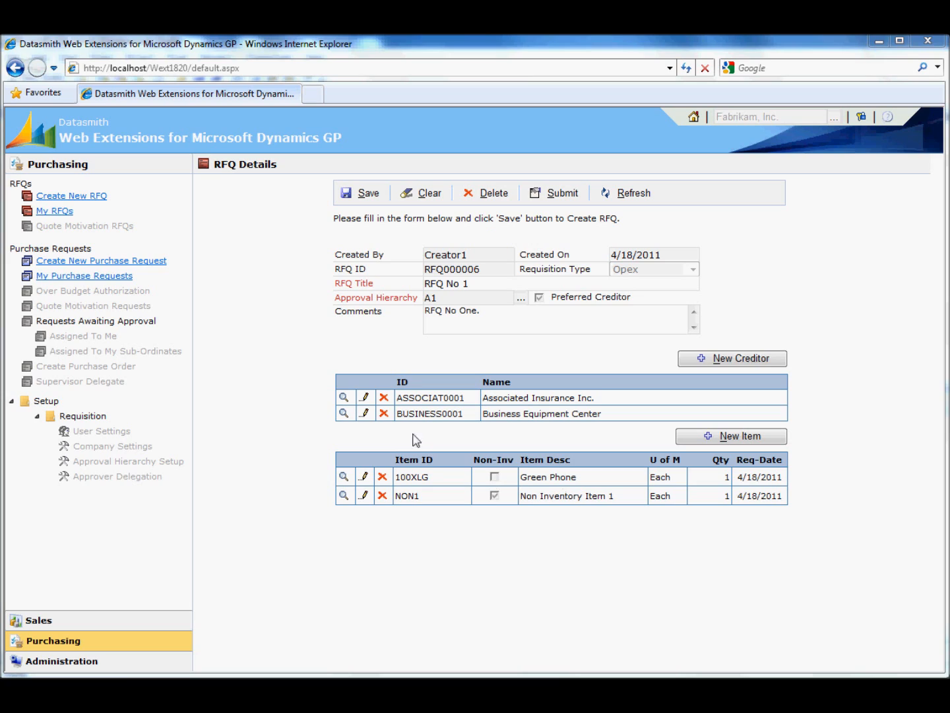
Save the RFQ and log out.
{"action": "left_click", "coordinate": [367, 195]}
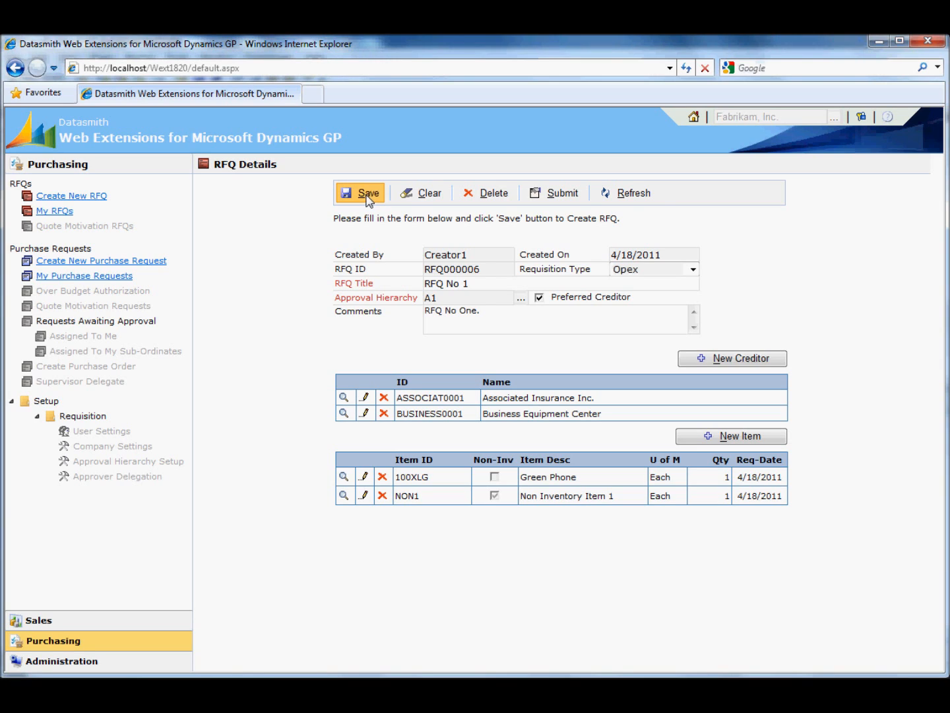
{"action": "left_click", "coordinate": [862, 117]}
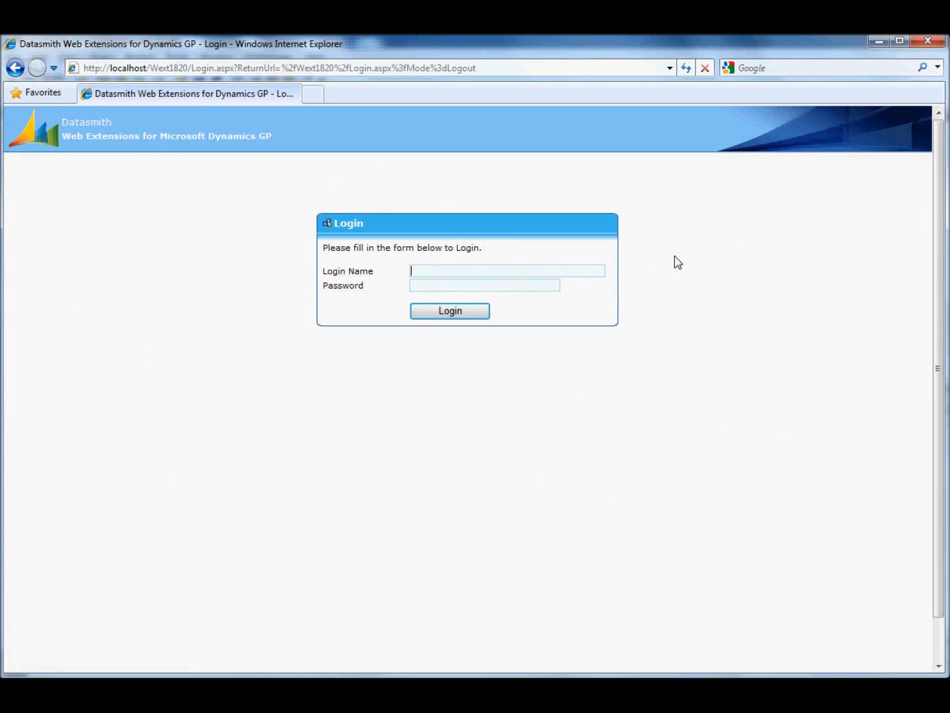
Log back in as Creator1 with the account password.
{"action": "type", "text": "cre"}
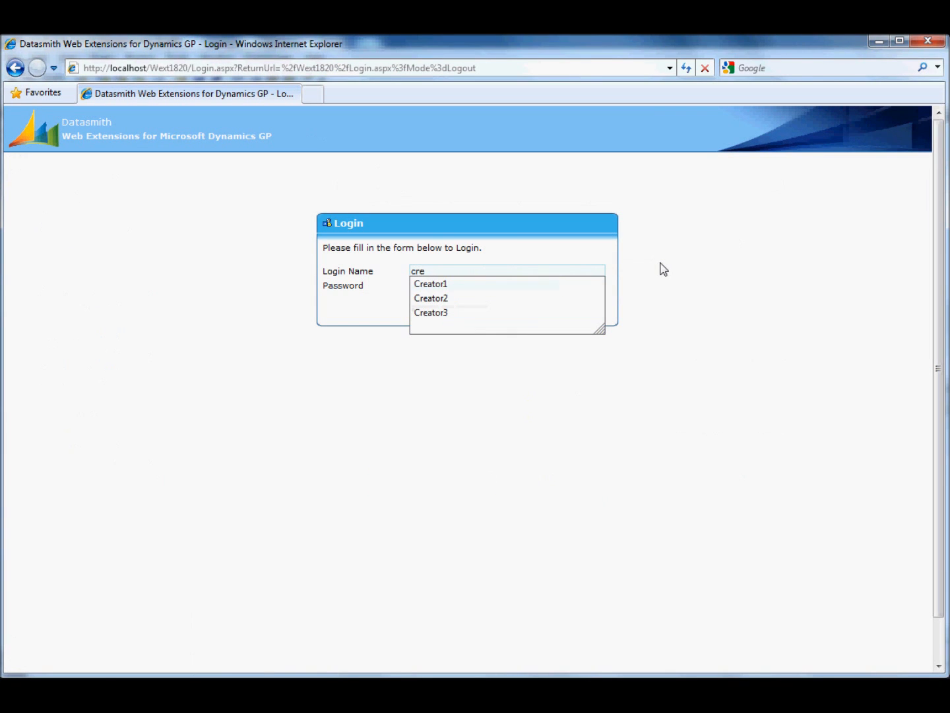
{"action": "key", "text": "Down"}
{"action": "key", "text": "Tab"}
{"action": "type", "text": "•"}
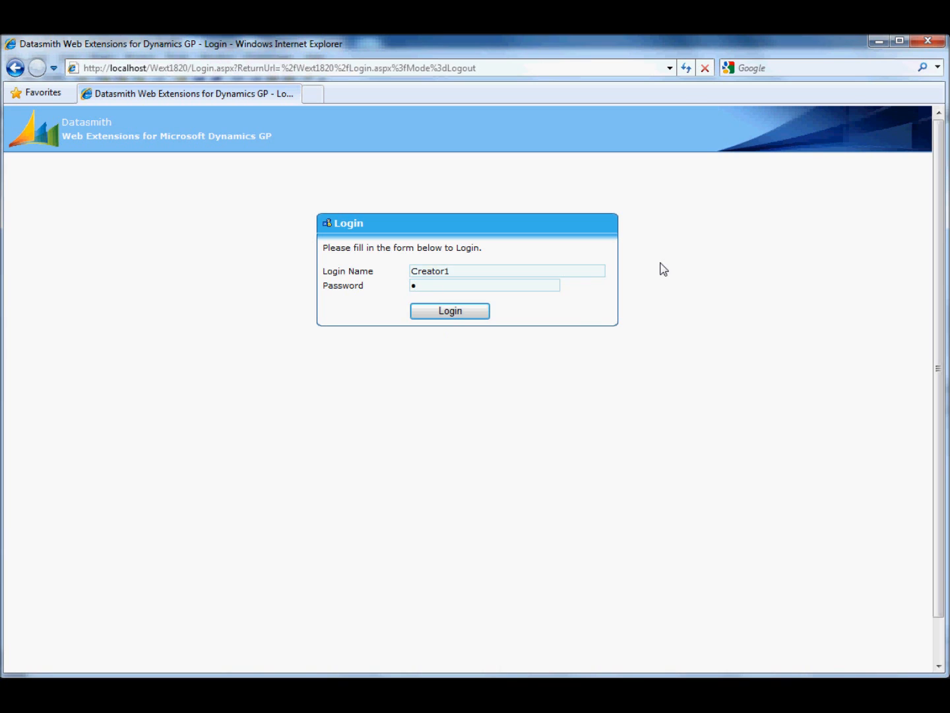
{"action": "key", "text": "Return"}
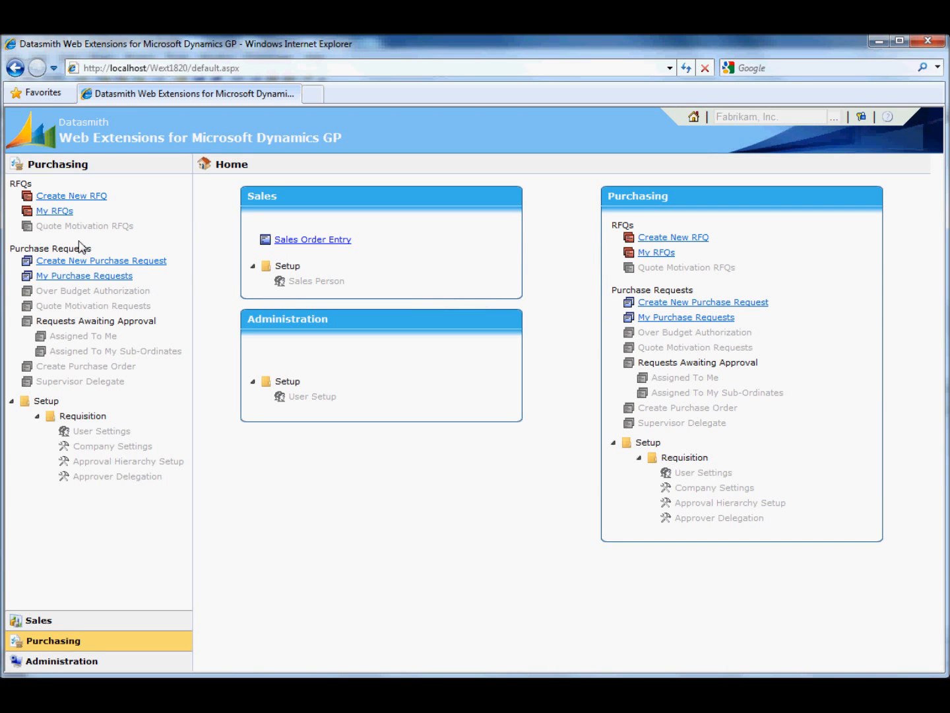
Open RFQ000006 for editing from the list of saved RFQs.
{"action": "left_click", "coordinate": [61, 213]}
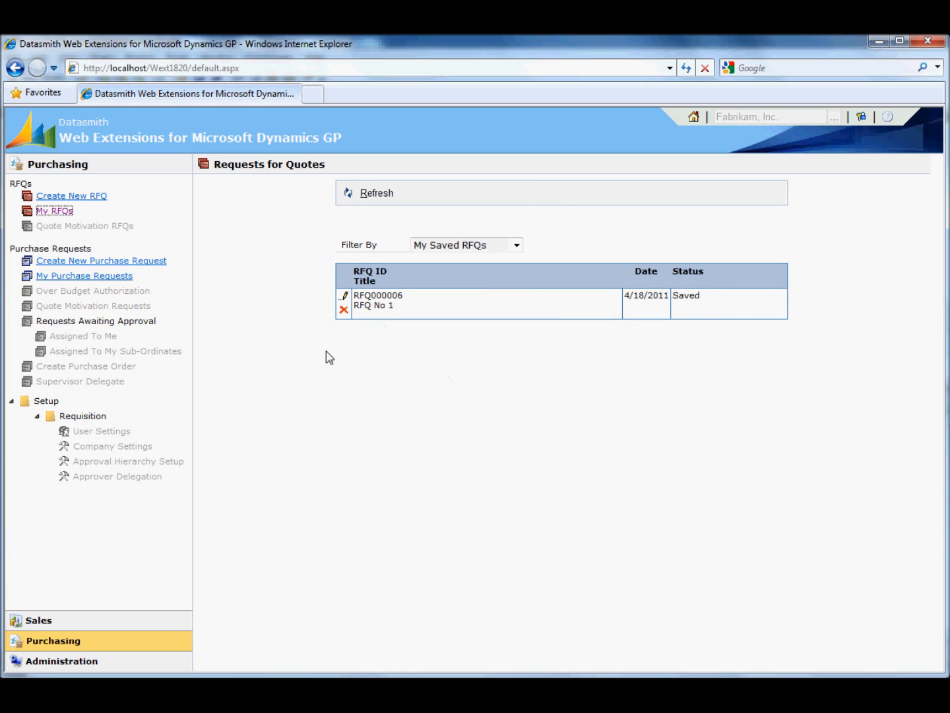
{"action": "left_click", "coordinate": [516, 246]}
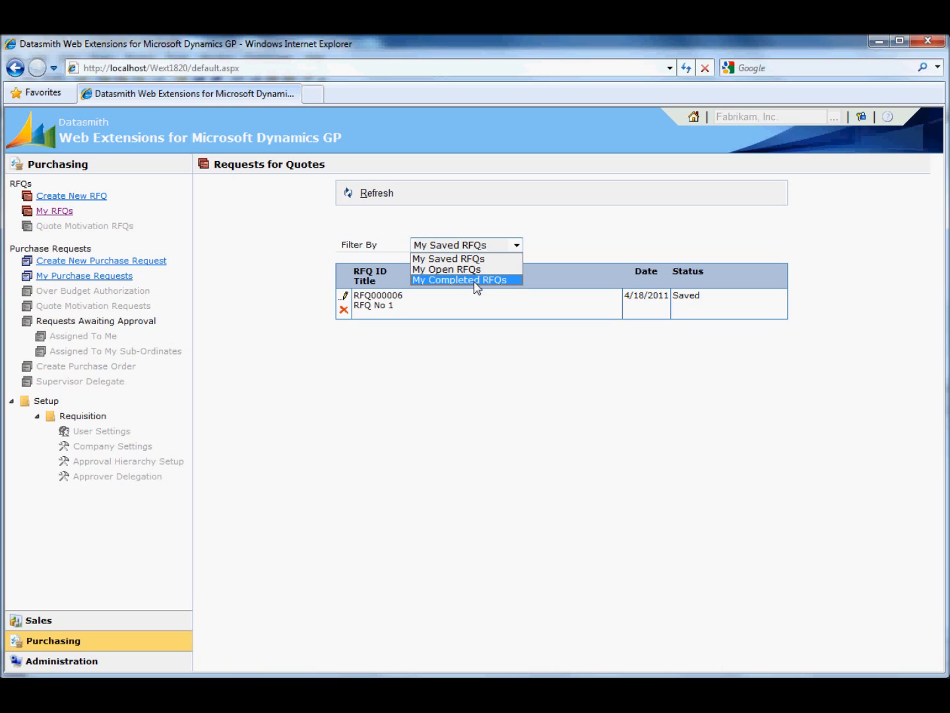
{"action": "left_click", "coordinate": [398, 370]}
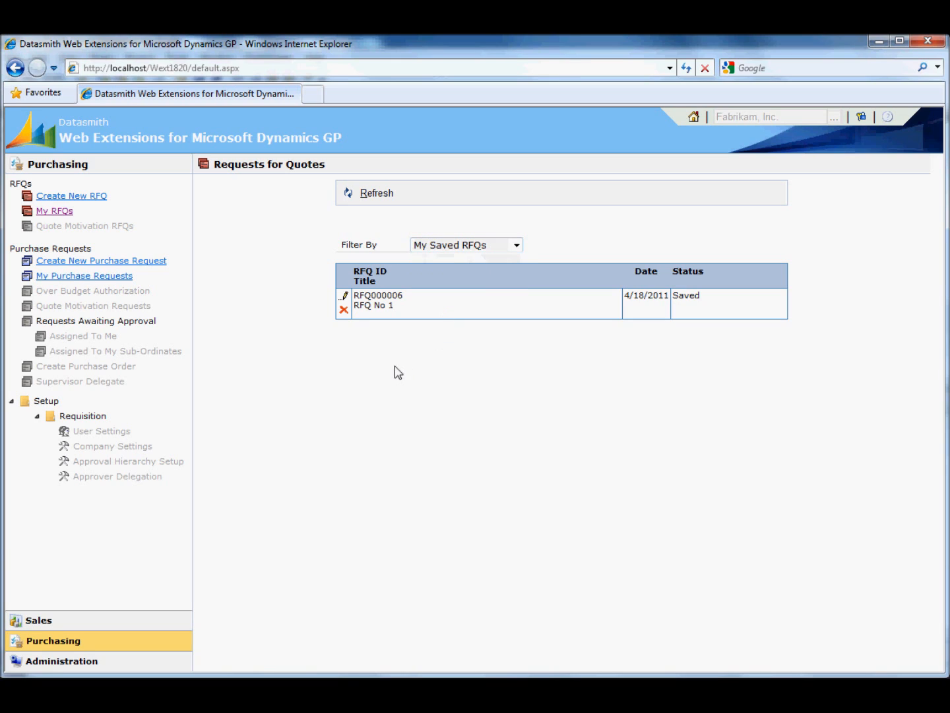
{"action": "left_click", "coordinate": [346, 298]}
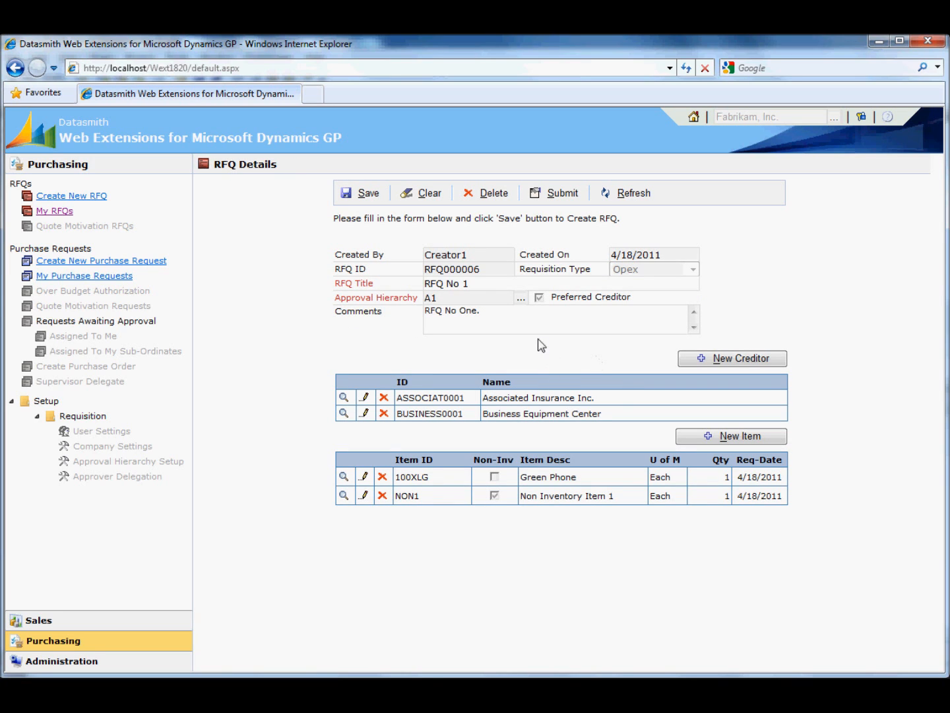
Submit the RFQ and confirm the submission.
{"action": "left_click", "coordinate": [555, 198]}
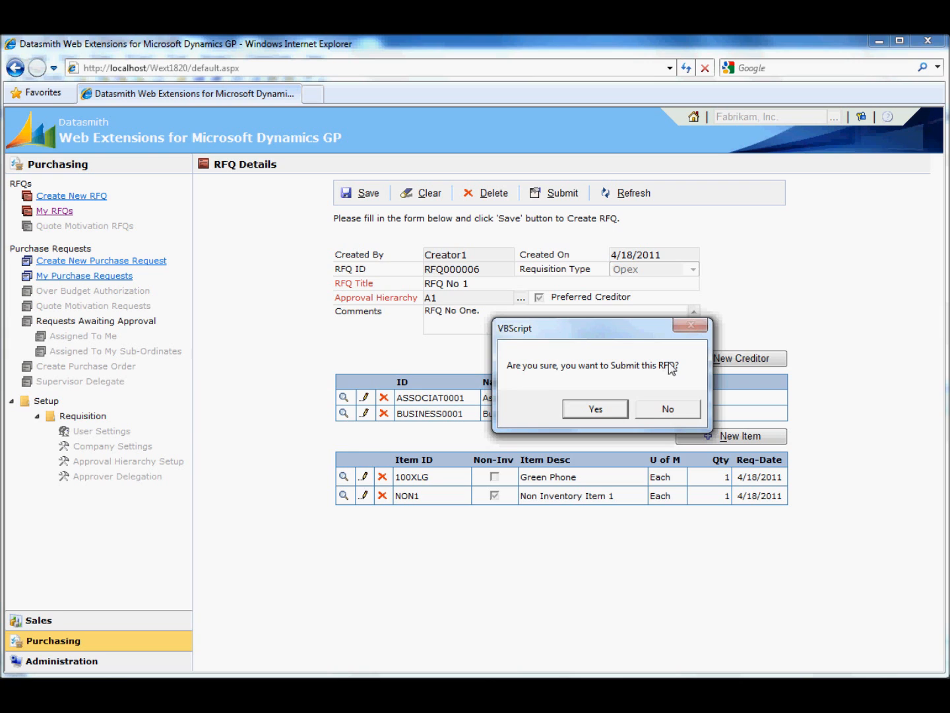
{"action": "left_click", "coordinate": [596, 409]}
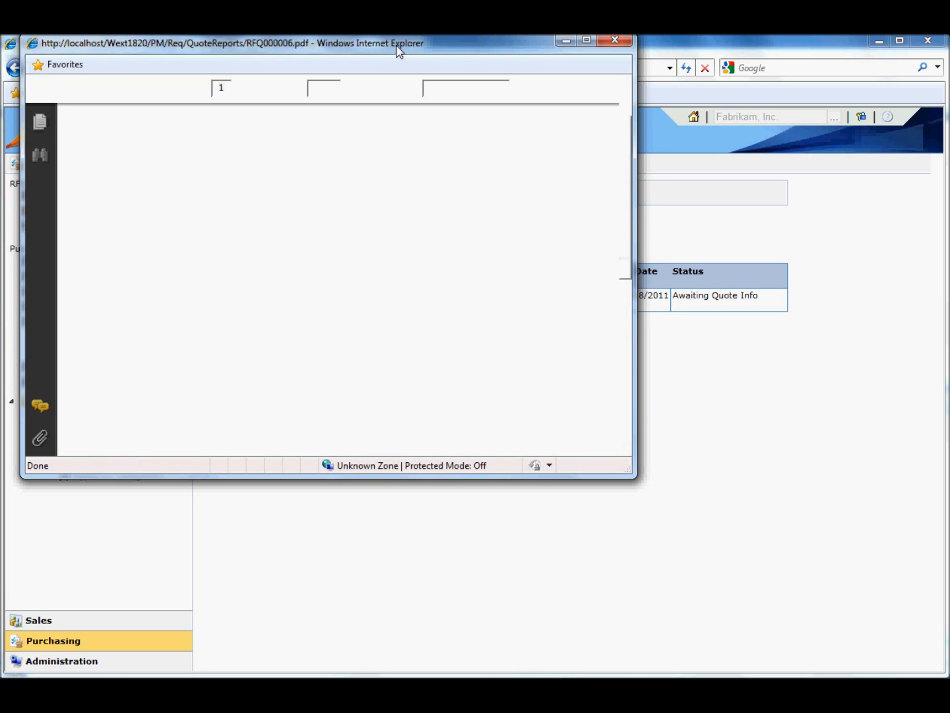
Review the generated RFQ PDF report, then close it.
{"action": "left_click_drag", "start_coordinate": [397, 47], "coordinate": [628, 202]}
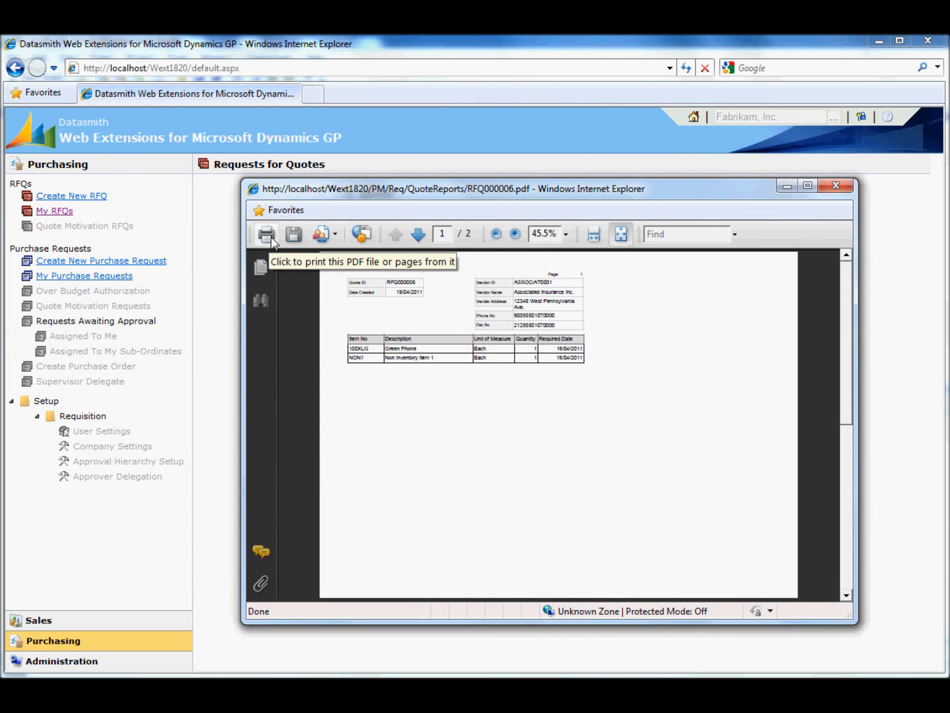
{"action": "left_click", "coordinate": [837, 189]}
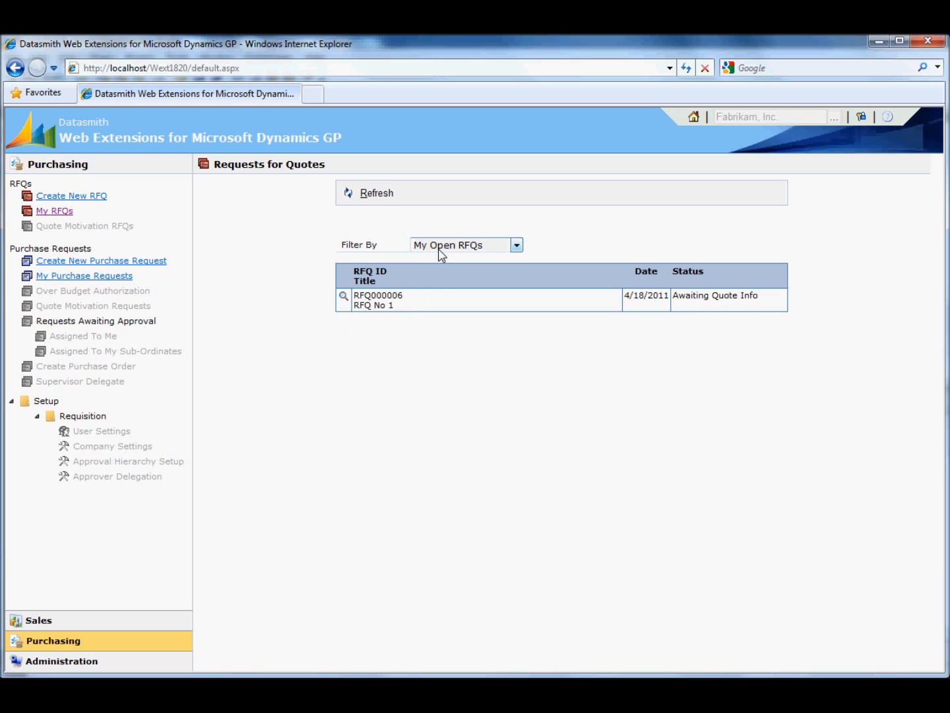
Open the RFQ's quote info and enter creditor quantity 10 at cost 200 for 100XLG and 5 at cost 10 for NON1.
{"action": "left_click", "coordinate": [343, 298]}
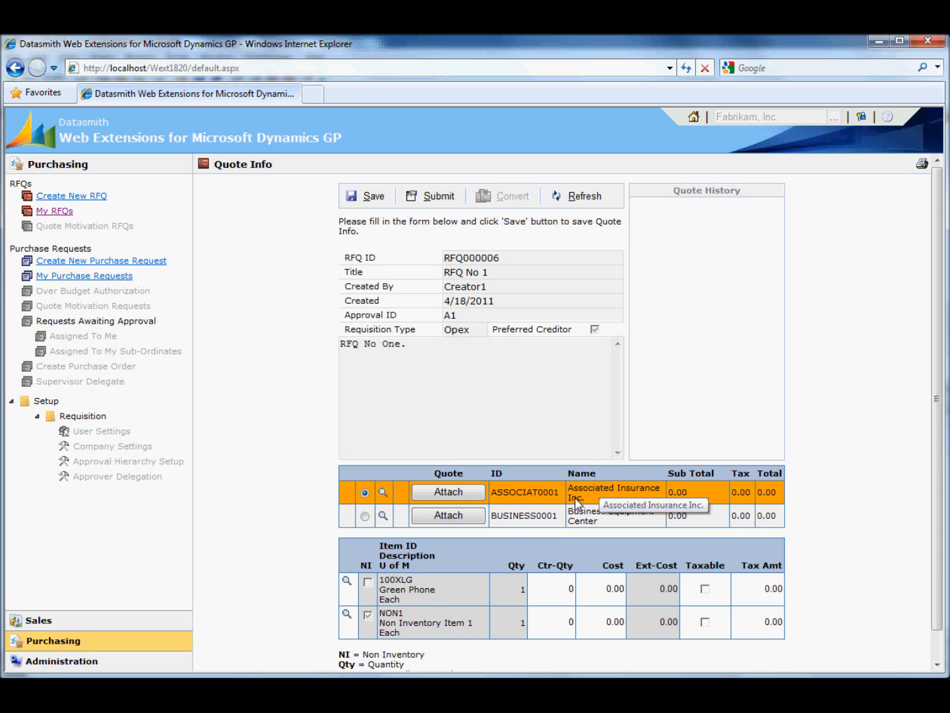
{"action": "left_click", "coordinate": [551, 592]}
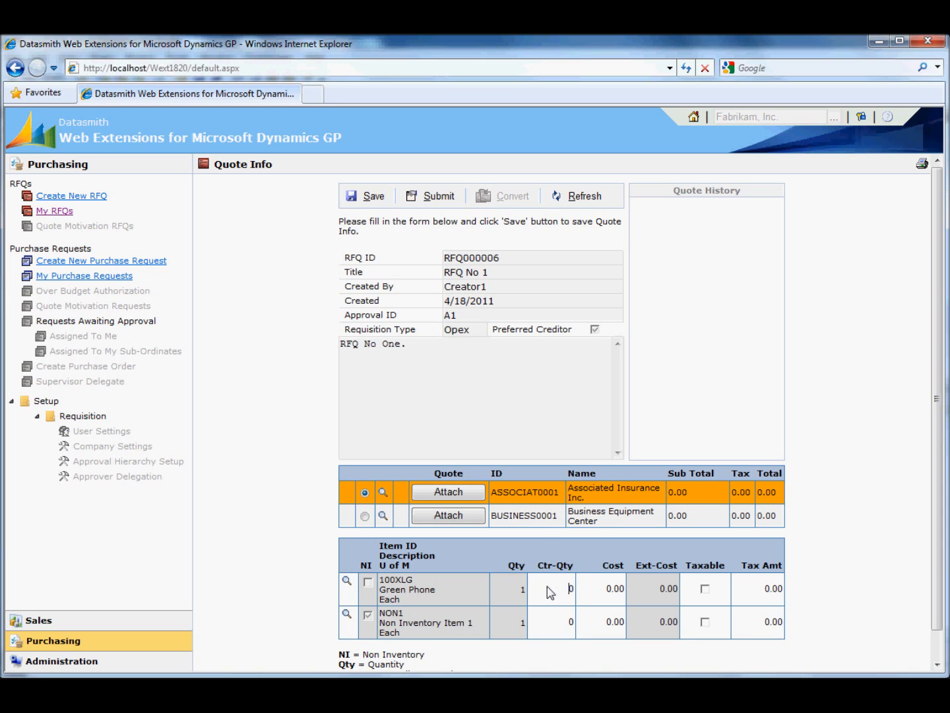
{"action": "type", "text": "10"}
{"action": "left_click", "coordinate": [602, 596]}
{"action": "type", "text": "200"}
{"action": "key", "text": "Tab"}
{"action": "key", "text": "Tab"}
{"action": "left_click", "coordinate": [566, 620]}
{"action": "type", "text": "5"}
{"action": "key", "text": "Tab"}
{"action": "type", "text": "10"}
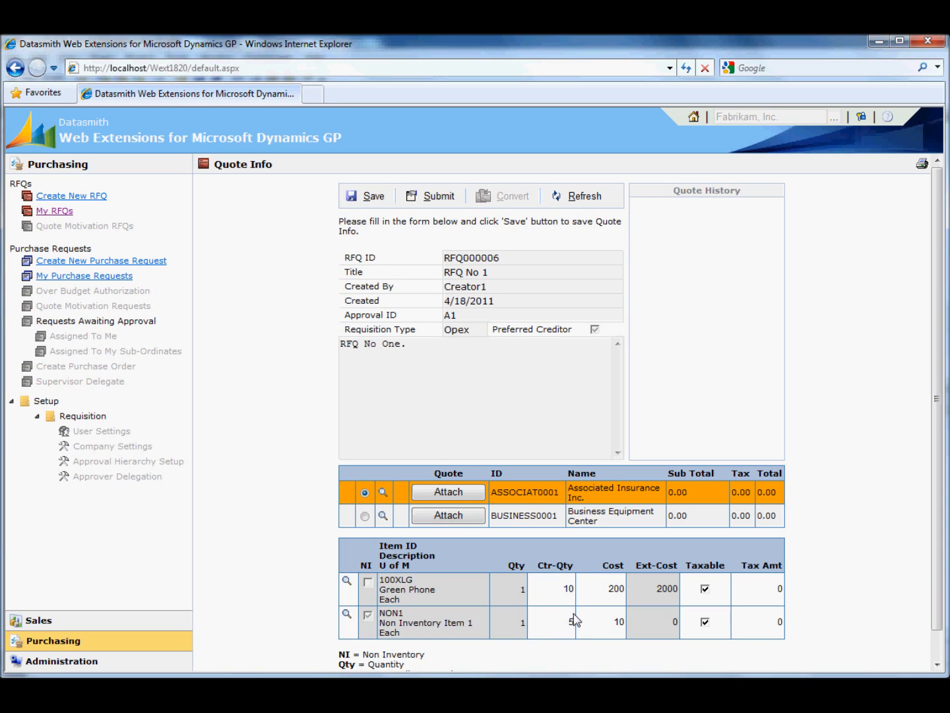
Save the quote info for Associated Insurance Inc.
{"action": "key", "text": "Tab"}
{"action": "key", "text": "Tab"}
{"action": "key", "text": "Tab"}
{"action": "left_click", "coordinate": [371, 196]}
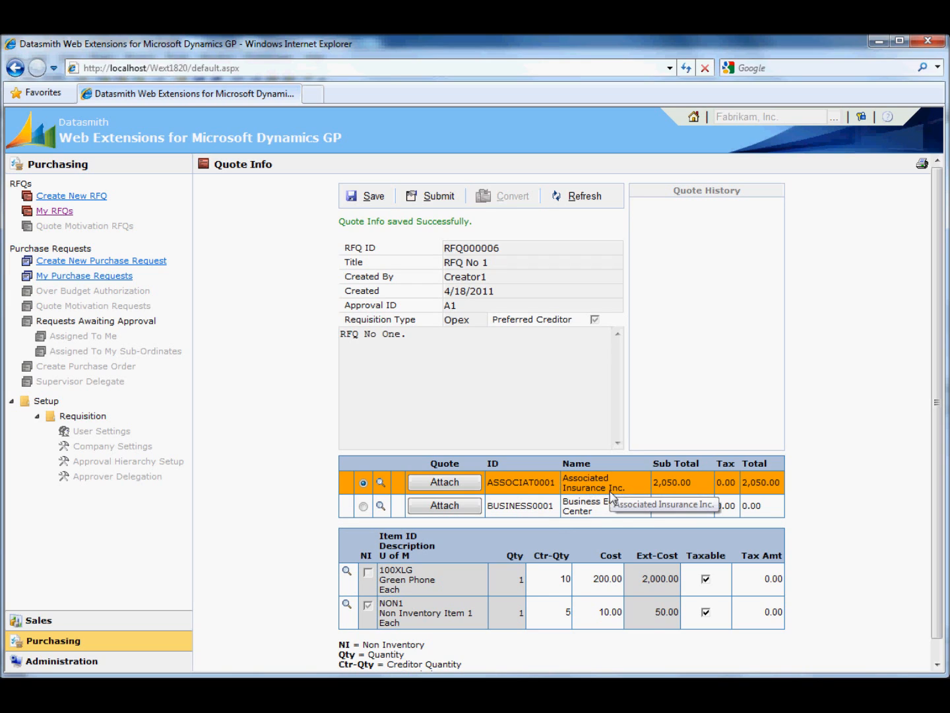
Reselect Associated Insurance Inc.'s quote and submit it, confirming the submission.
{"action": "left_click", "coordinate": [591, 509]}
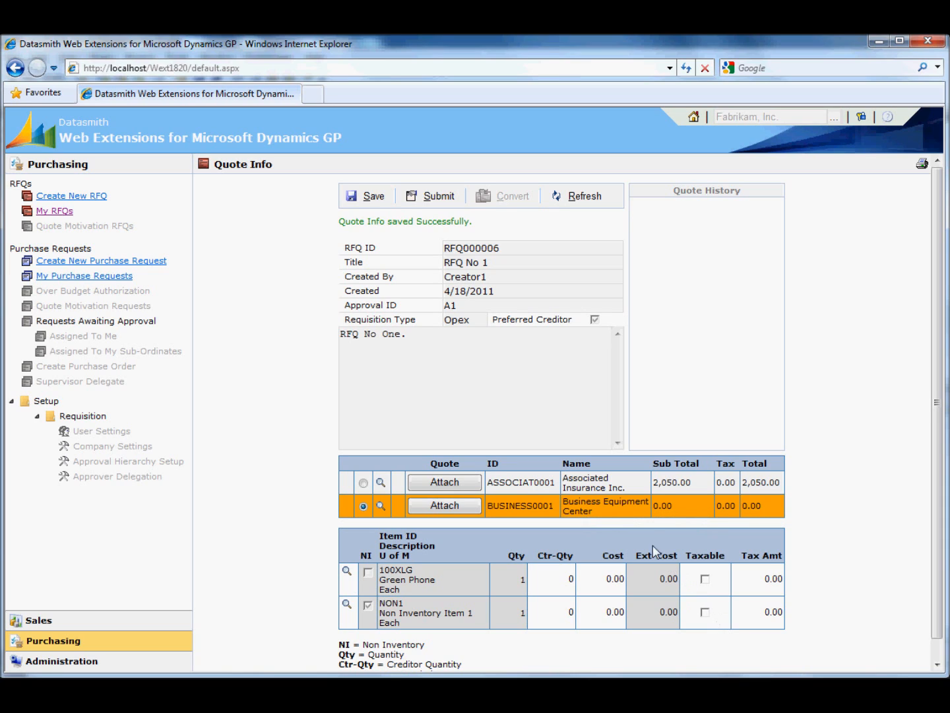
{"action": "left_click", "coordinate": [580, 491]}
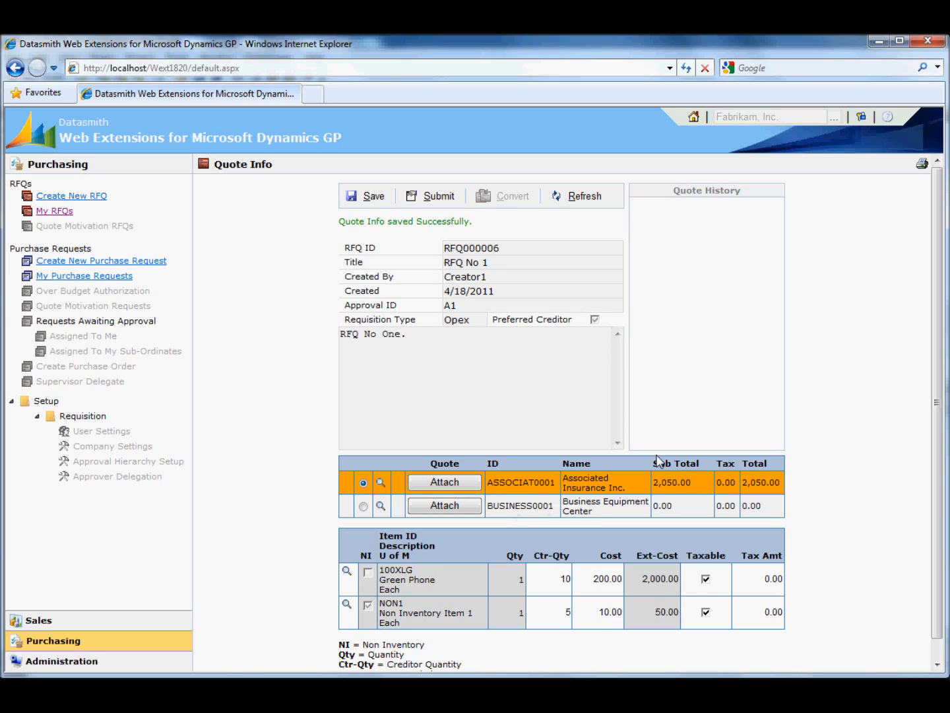
{"action": "left_click", "coordinate": [432, 198]}
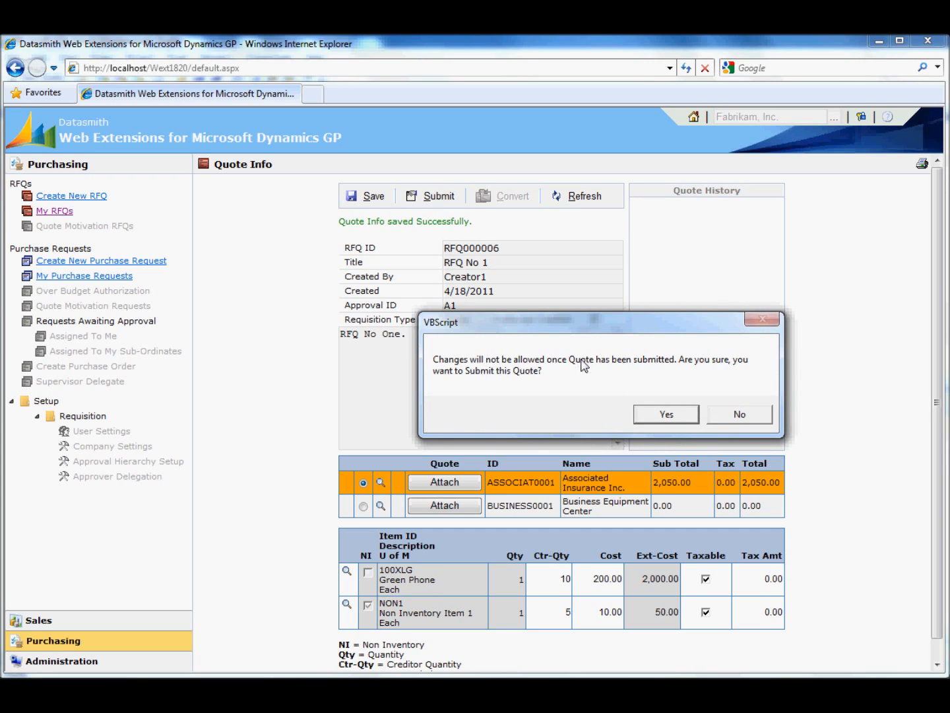
{"action": "left_click", "coordinate": [657, 425]}
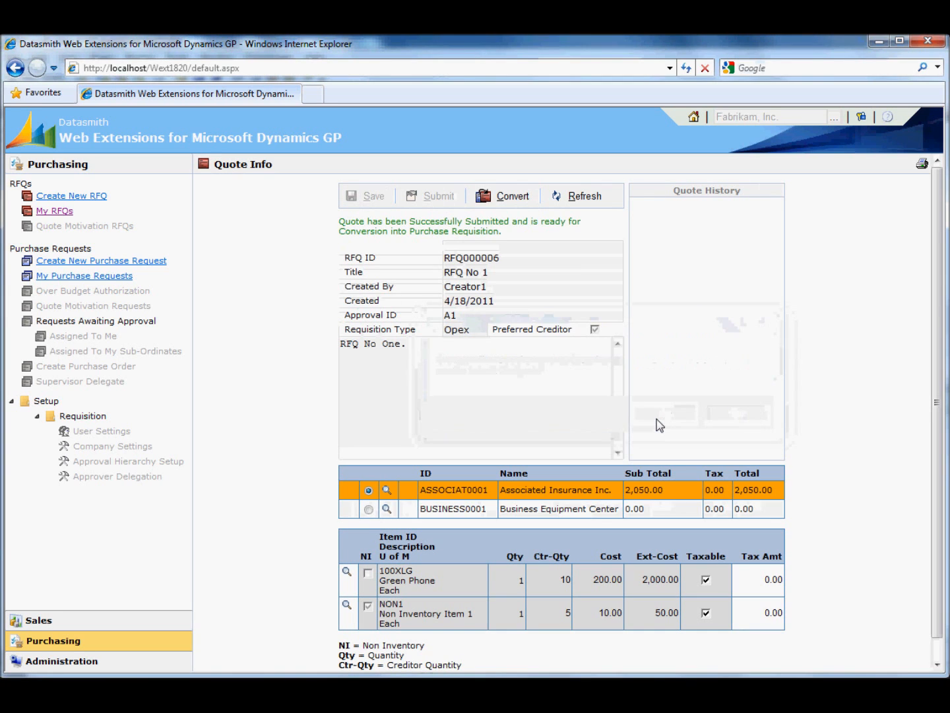